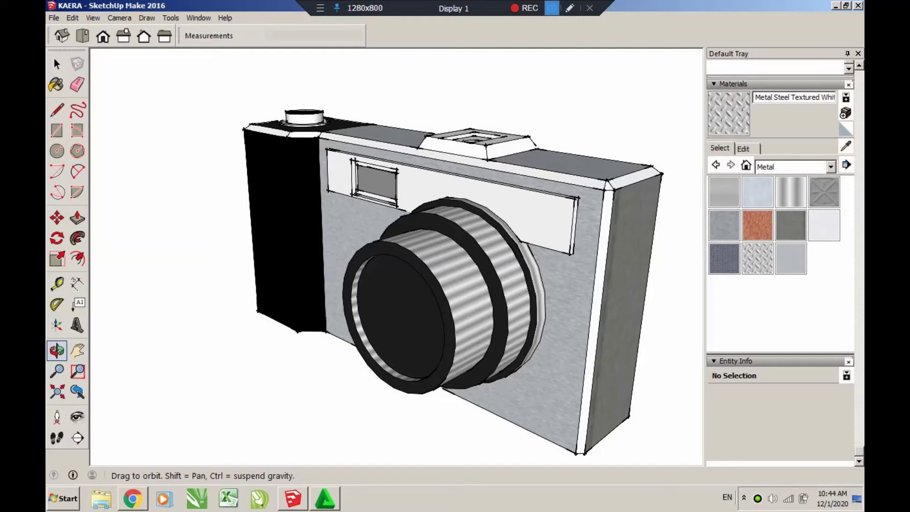
Step: Check the camera model in top, front, right, back and perspective standard views
key("2")
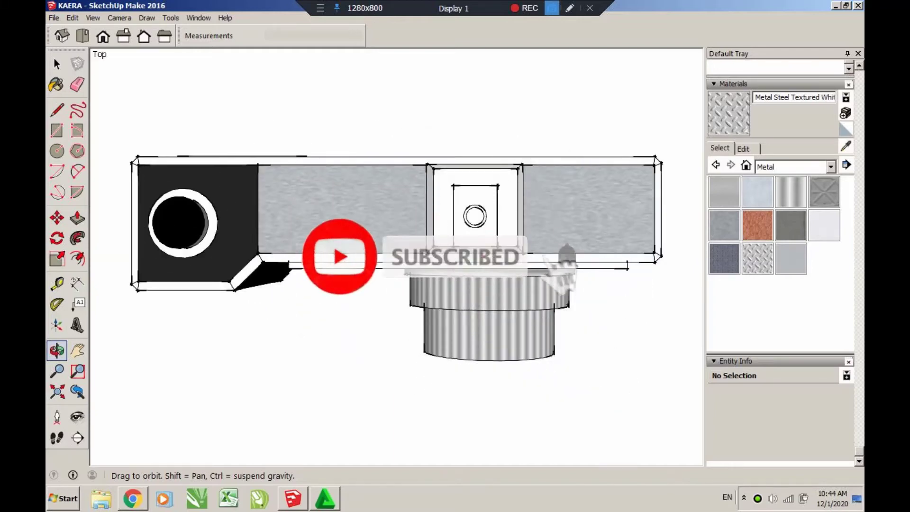
key("3")
key("4")
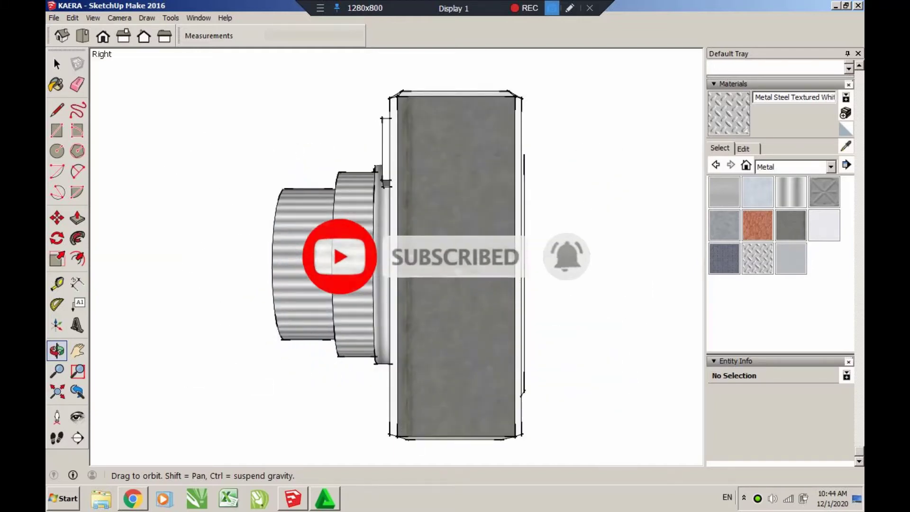
key("5")
key("1")
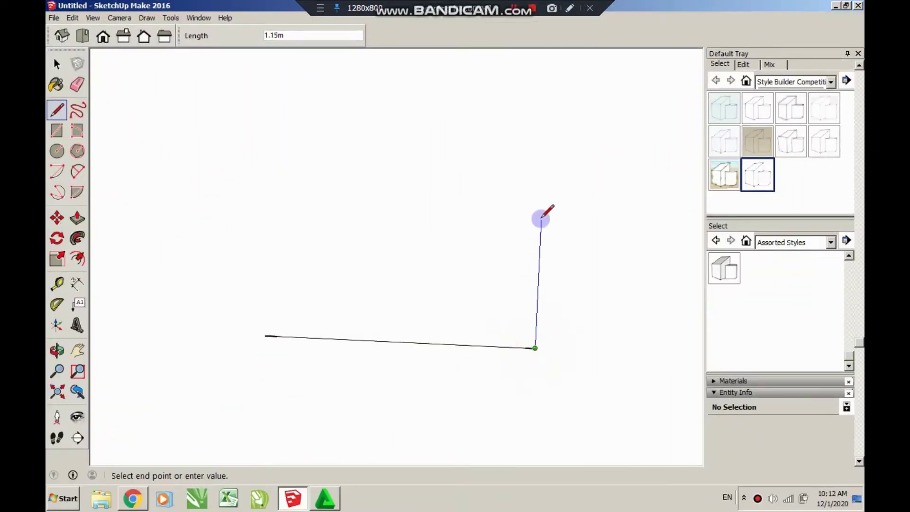
Step: Push/Pull the rectangle up into a solid box
left_click_drag(550, 351, 386, 336)
left_click(74, 229)
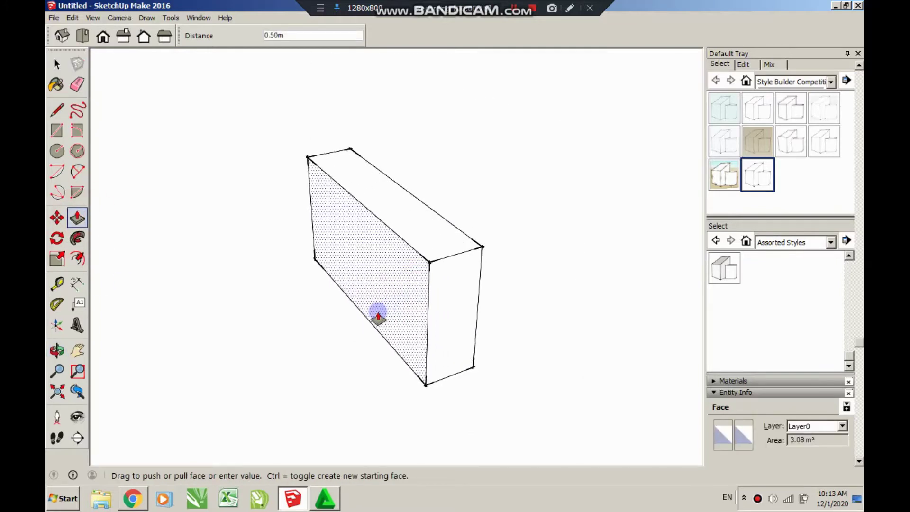
left_click_drag(403, 284, 363, 317)
middle_click_drag(349, 319, 335, 304)
mouse_move(335, 304)
left_mouse_down()
mouse_move(274, 291)
mouse_move(237, 266)
left_mouse_up()
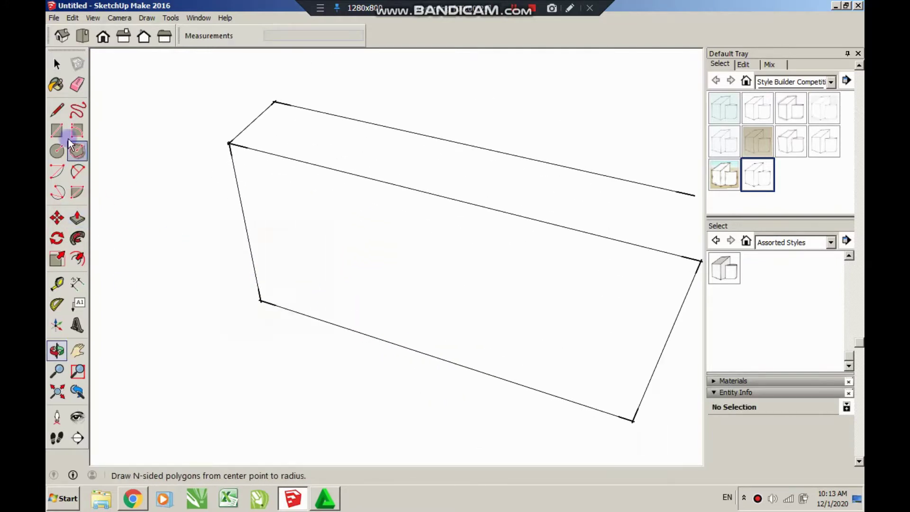
Step: Pull the box's left end face out into a grip step, then add and erase top edges
left_click(77, 218)
left_click(280, 228)
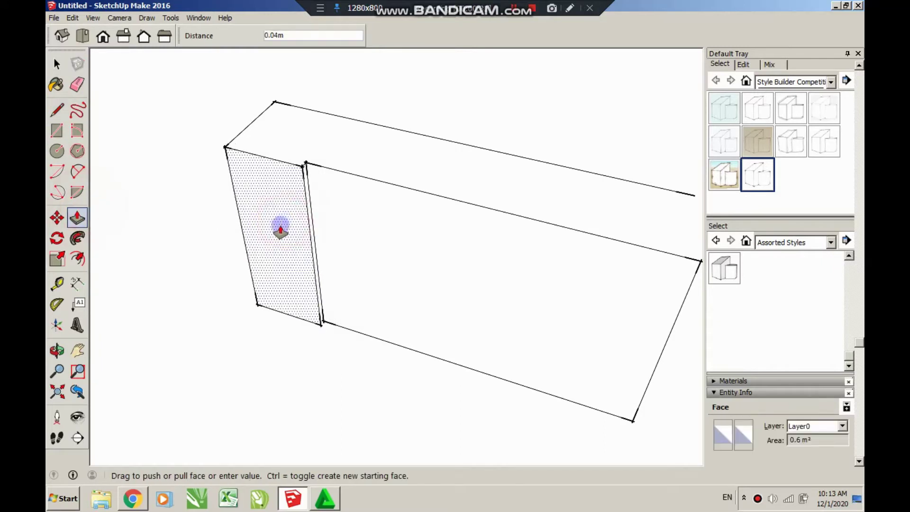
left_click(271, 235)
key("l")
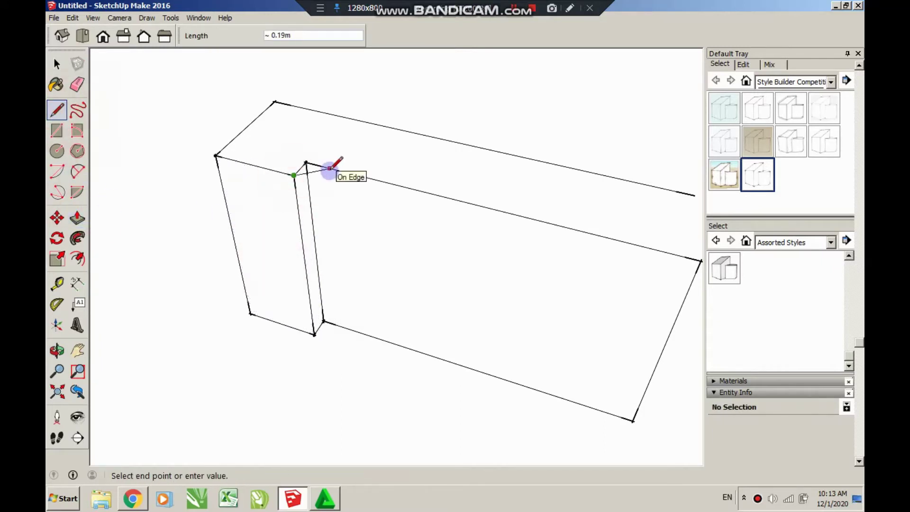
left_click(341, 326)
key("e")
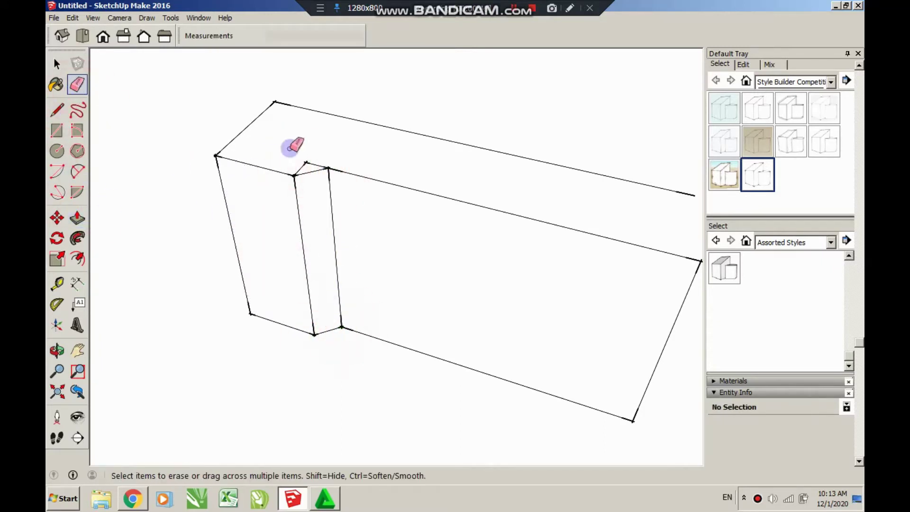
mouse_move(350, 210)
middle_mouse_down()
mouse_move(187, 197)
mouse_move(368, 219)
mouse_move(522, 261)
mouse_move(516, 251)
middle_mouse_up()
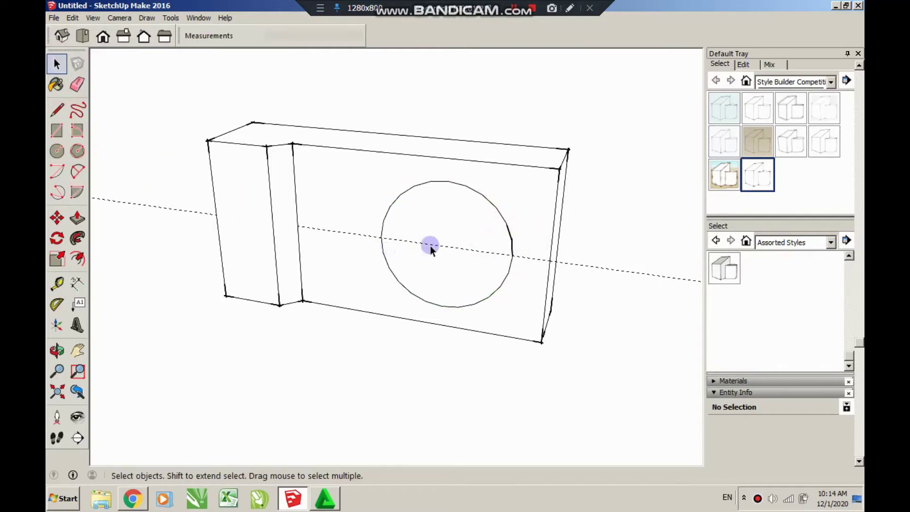
Step: Push/Pull the front lens circle out about 0.03m
left_click(450, 227)
left_click(81, 219)
left_click(445, 246)
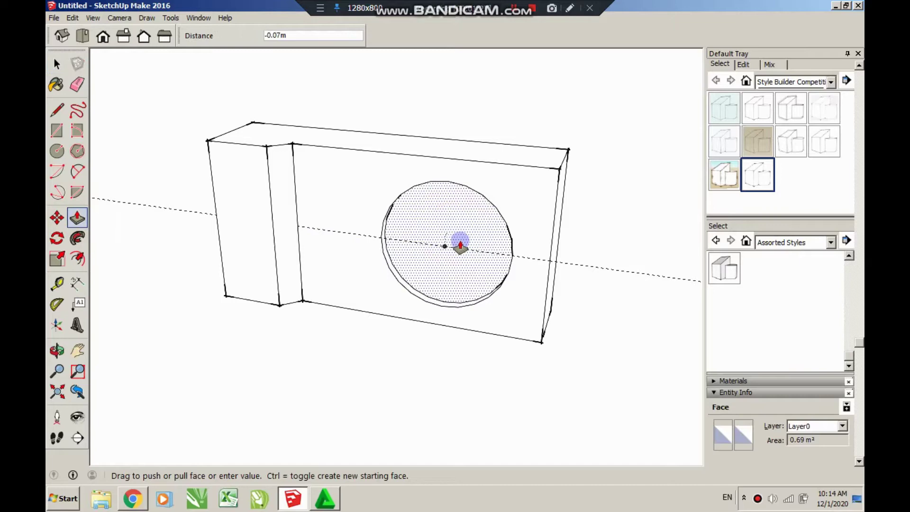
scroll(456, 242, "up", 3)
scroll(458, 242, "up", 1)
scroll(441, 256, "down", 4)
left_click(435, 264)
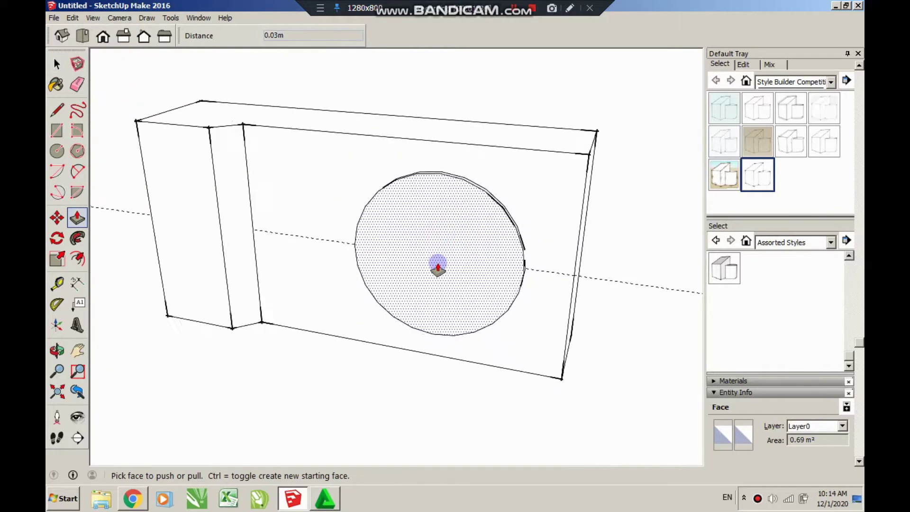
middle_click_drag(435, 264, 340, 305)
mouse_move(340, 305)
left_mouse_down()
mouse_move(443, 302)
mouse_move(331, 260)
mouse_move(431, 280)
mouse_move(516, 337)
mouse_move(284, 238)
left_mouse_up()
Step: Place a Tape Measure guide 0.03m in from the body's corner edge
left_click(56, 110)
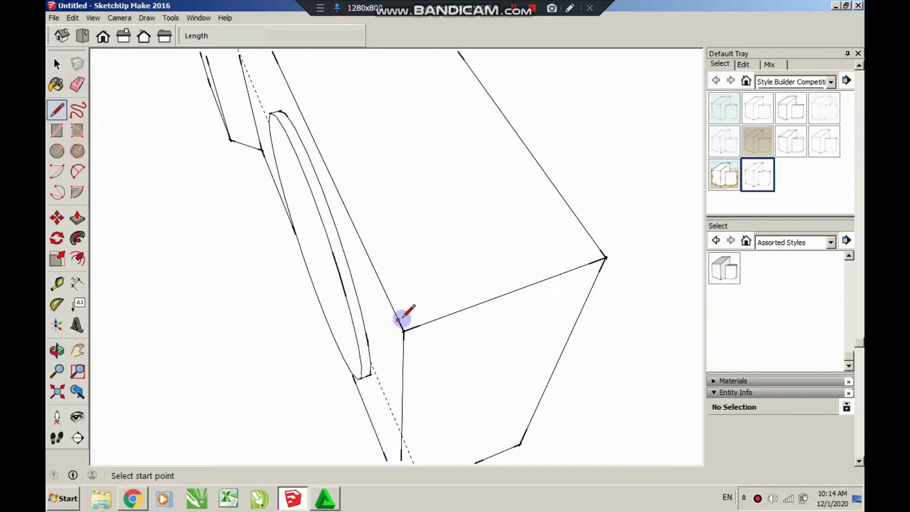
scroll(599, 259, "up", 4)
scroll(600, 257, "down", 2)
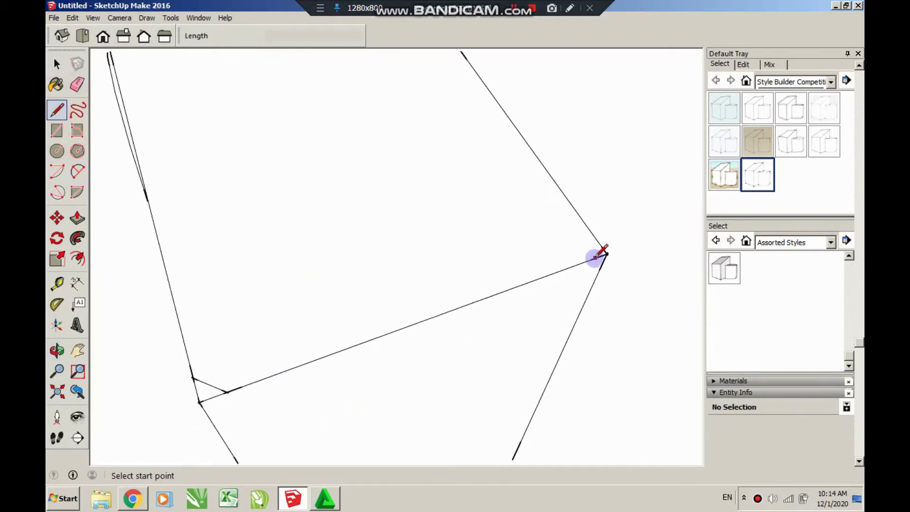
scroll(602, 256, "down", 1)
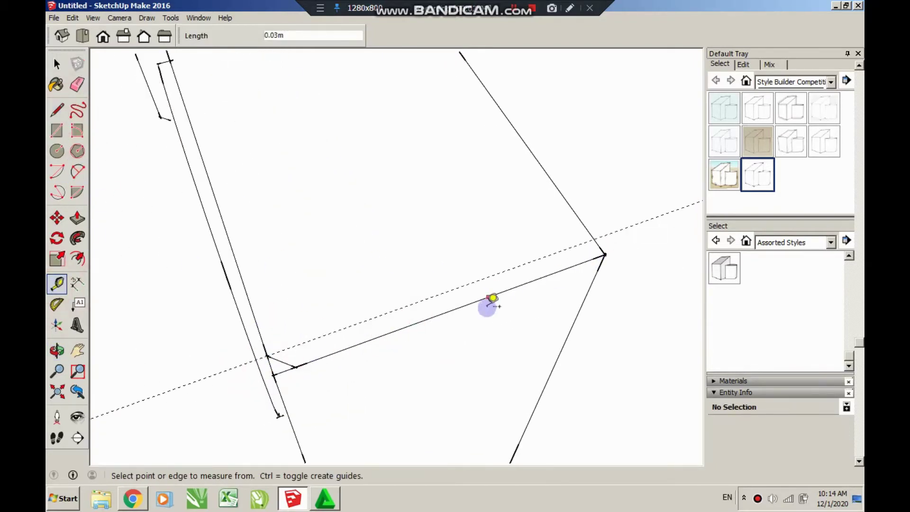
scroll(278, 303, "down", 3)
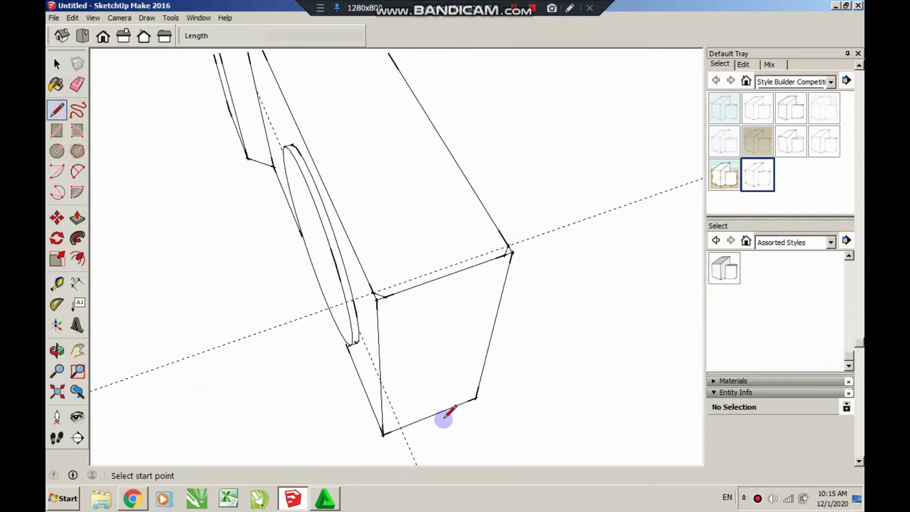
scroll(443, 417, "up", 3)
left_click(305, 133)
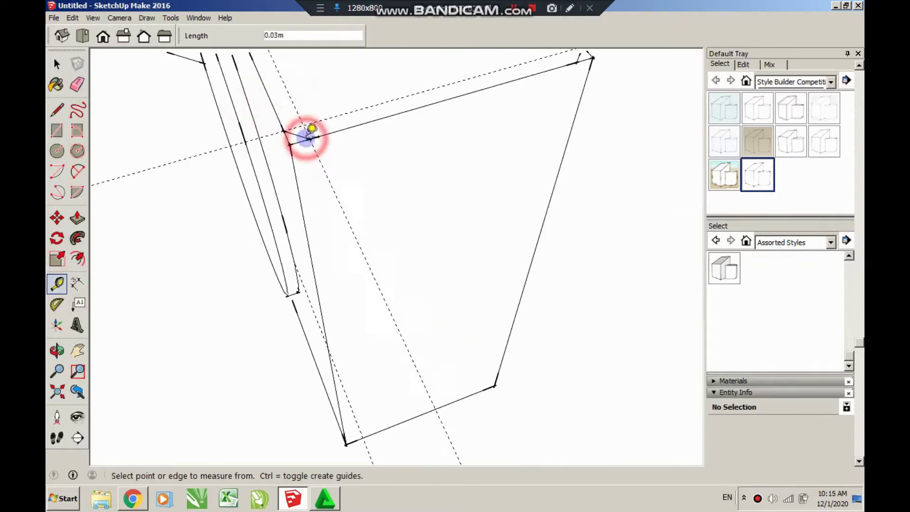
scroll(460, 130, "up", 4)
scroll(431, 128, "down", 2)
left_click(455, 184)
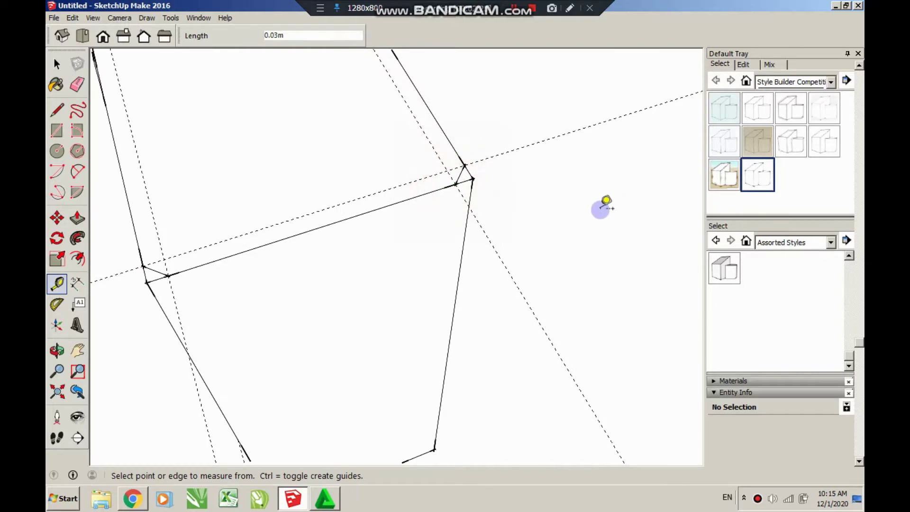
Step: Push the narrow corner strip inward to bevel the first edge
middle_click_drag(606, 201, 524, 178)
left_click(78, 217)
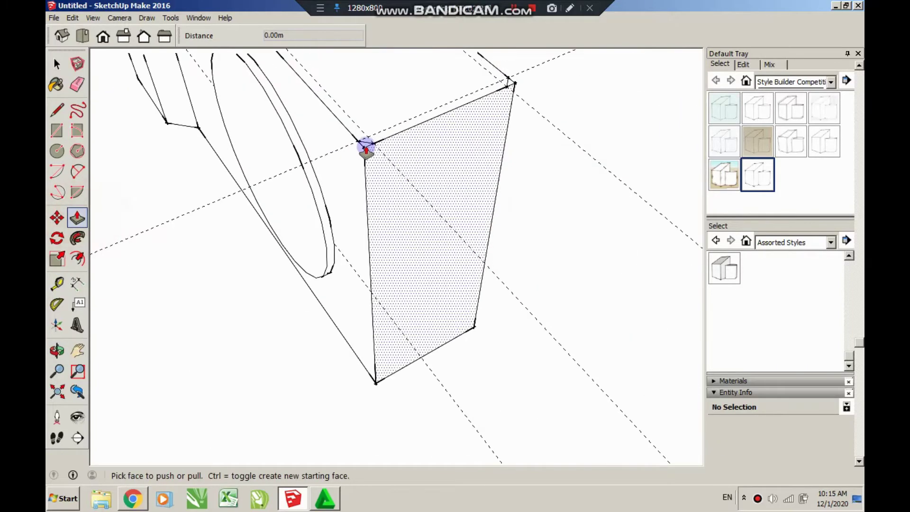
left_click(366, 146)
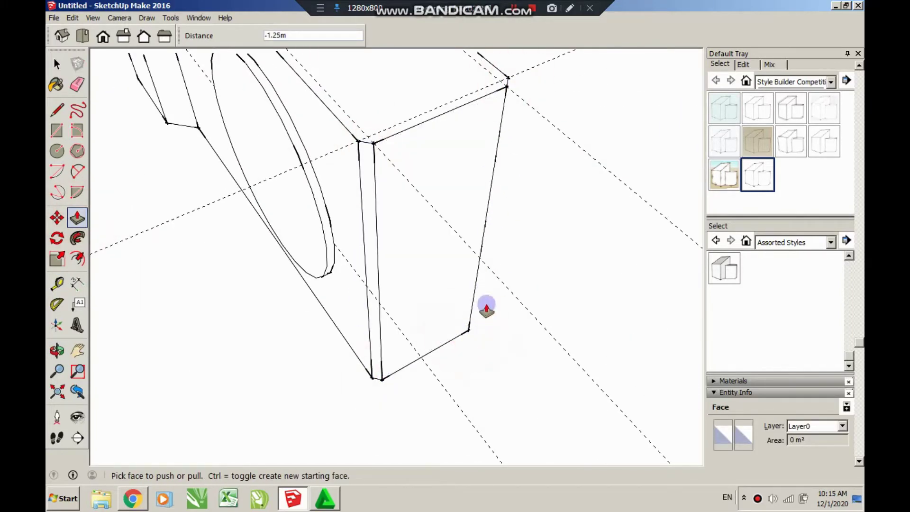
left_click(487, 309)
mouse_move(486, 309)
middle_mouse_down()
mouse_move(571, 246)
mouse_move(428, 175)
mouse_move(455, 152)
mouse_move(383, 196)
mouse_move(198, 146)
mouse_move(351, 228)
mouse_move(94, 258)
mouse_move(282, 291)
mouse_move(237, 301)
mouse_move(163, 229)
mouse_move(131, 270)
middle_mouse_up()
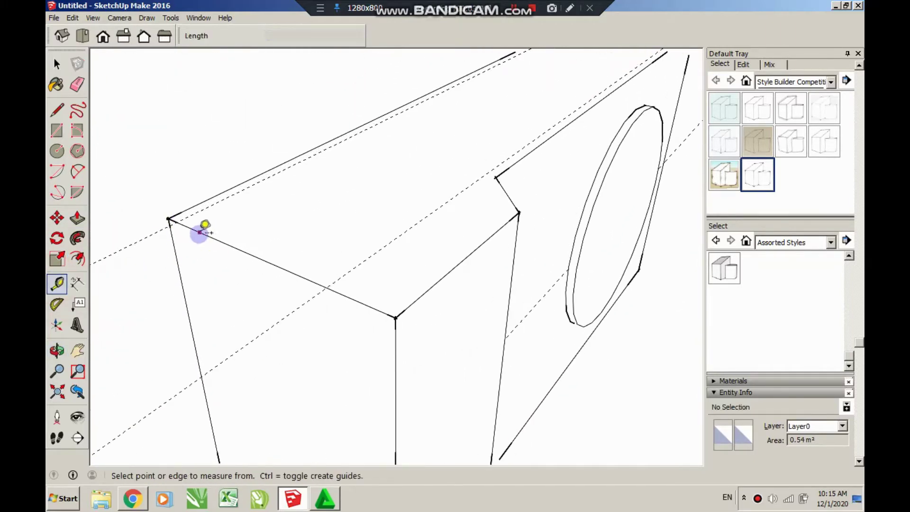
Step: Add a guide off the lower edge, draw a bevel line, and push that corner face back 1.25m
left_click(200, 232)
left_click(173, 211)
scroll(180, 214, "up", 3)
scroll(195, 215, "up", 2)
left_click(57, 110)
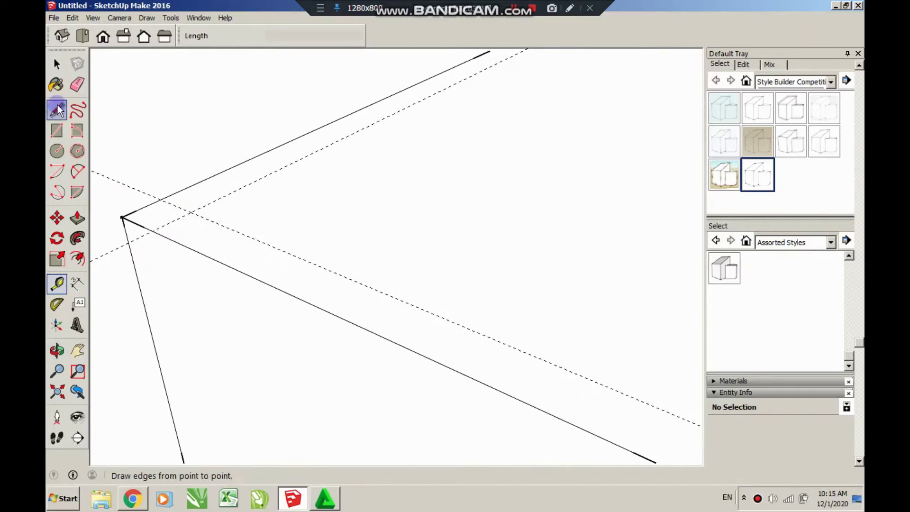
left_click(158, 233)
scroll(209, 148, "down", 2)
left_click(57, 351)
mouse_move(156, 266)
left_mouse_down()
mouse_move(193, 213)
mouse_move(283, 213)
mouse_move(286, 329)
mouse_move(108, 146)
left_mouse_up()
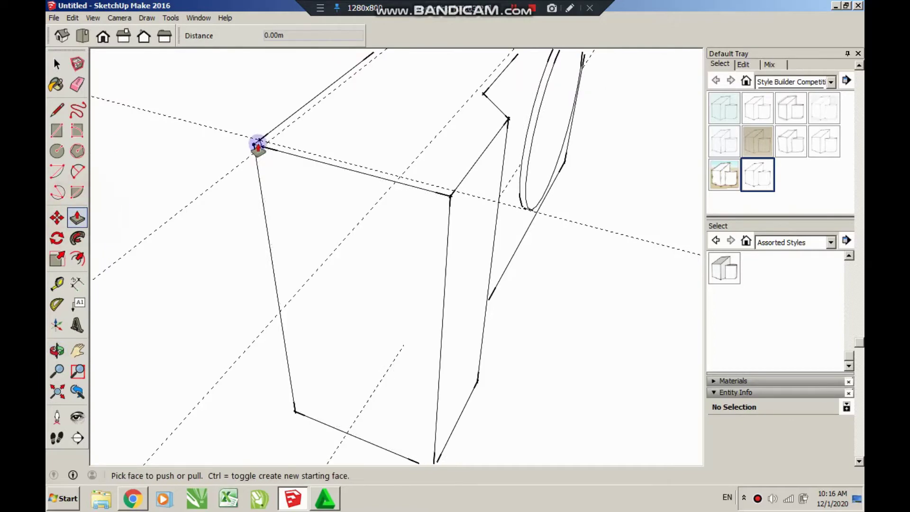
left_click_drag(257, 144, 323, 425)
scroll(453, 171, "up", 3)
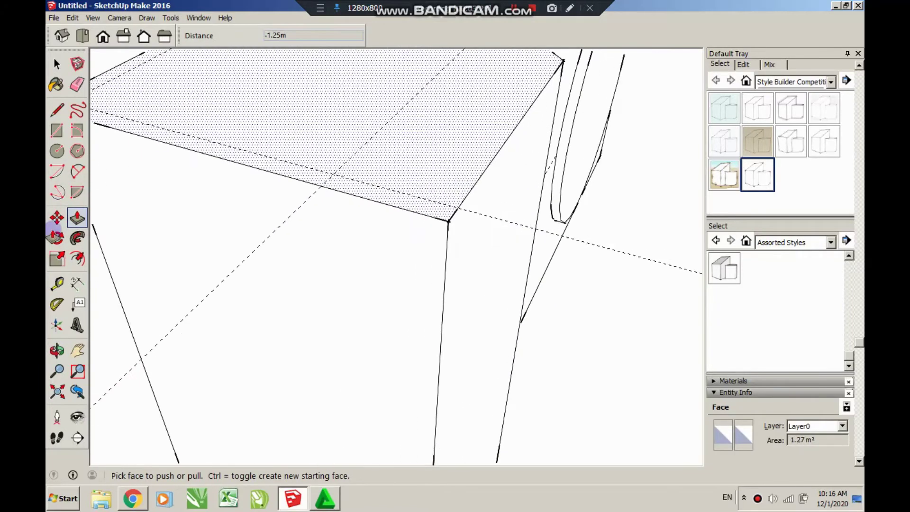
Step: Draw another bevel line at a box corner and push the cut piece away
left_click(57, 110)
left_click(424, 215)
scroll(413, 204, "down", 3)
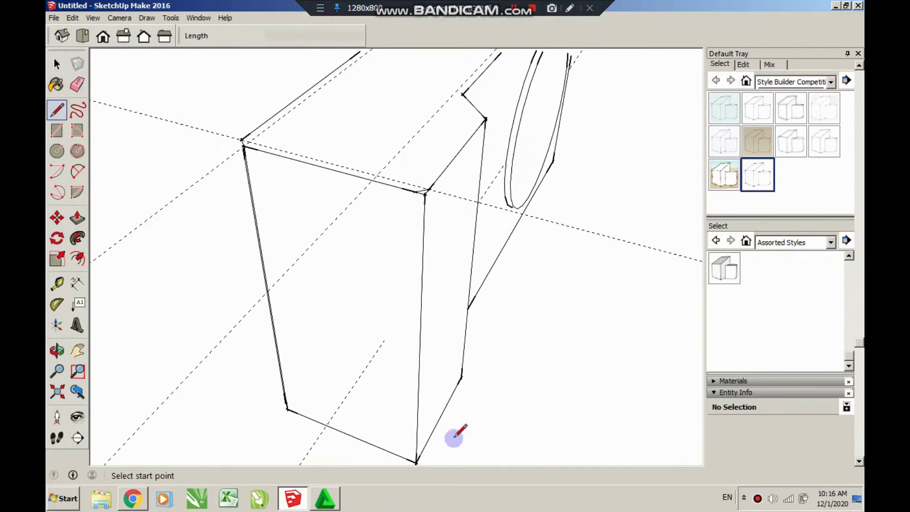
key("p")
left_click_drag(427, 192, 427, 436)
mouse_move(427, 437)
middle_mouse_down()
mouse_move(441, 295)
mouse_move(358, 272)
mouse_move(433, 326)
mouse_move(370, 256)
middle_mouse_up()
scroll(342, 203, "up", 3)
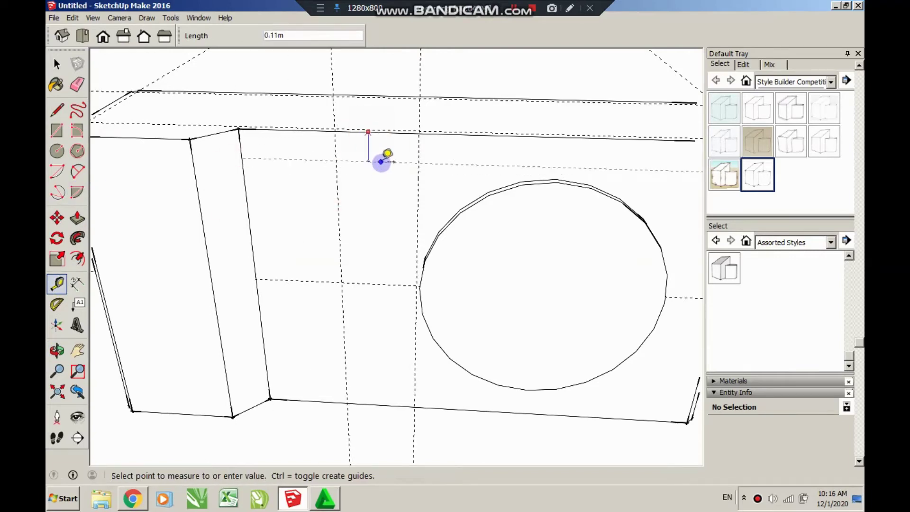
Step: Draw a 0.30m by 0.14m rectangle above the lens and offset it into a frame
left_click(389, 132)
key("r")
left_click(337, 160)
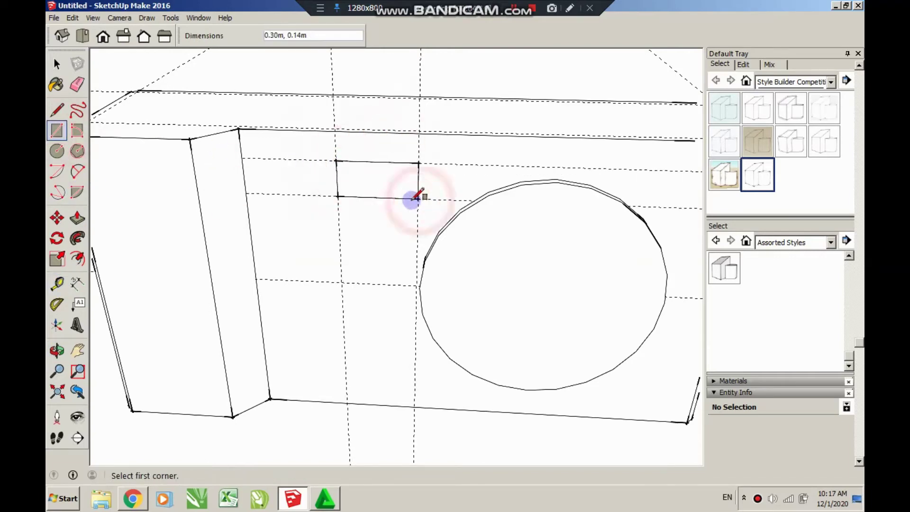
left_click(78, 259)
left_click(364, 203)
left_click(364, 204)
left_click(55, 86)
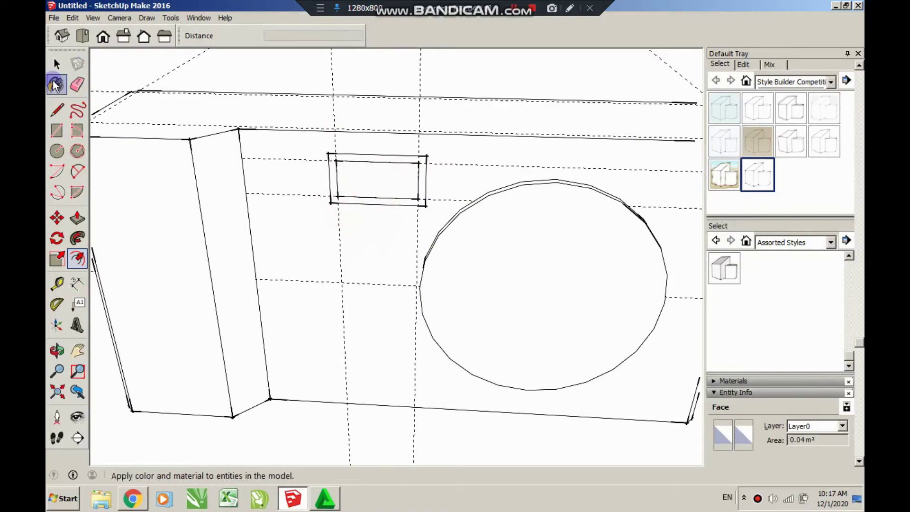
key("space")
Step: Push the inner rectangle face in slightly to recess the framed panel
mouse_move(371, 198)
middle_mouse_down()
mouse_move(361, 177)
mouse_move(89, 221)
middle_mouse_up()
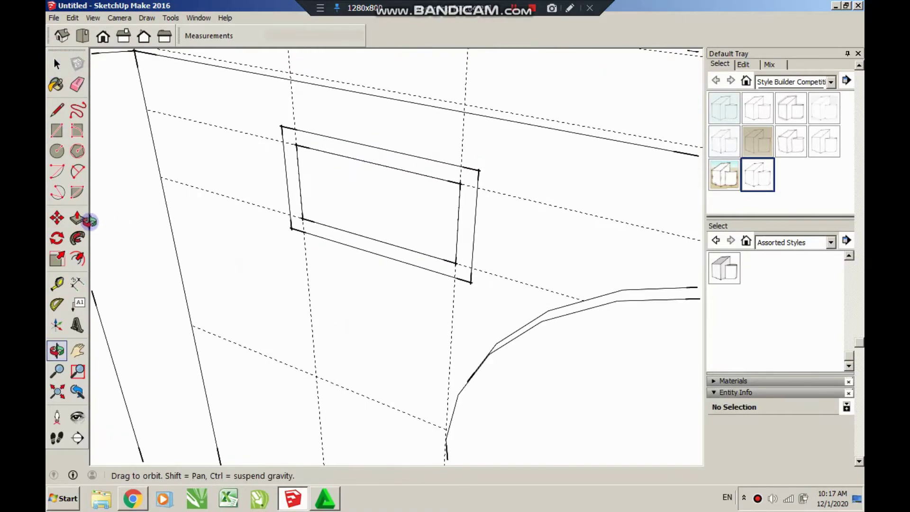
left_click(89, 221)
left_click(331, 146)
scroll(355, 228, "down", 5)
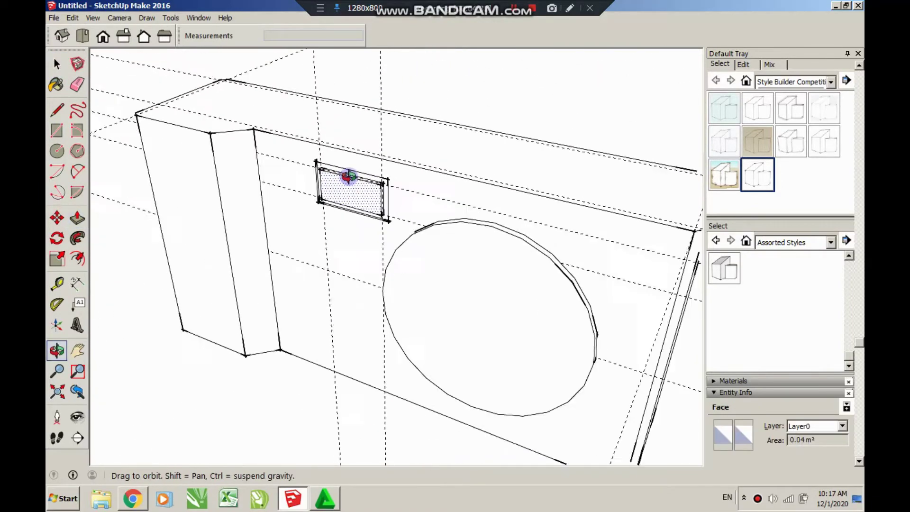
middle_click_drag(350, 178, 539, 280)
mouse_move(289, 298)
middle_mouse_down()
mouse_move(409, 299)
mouse_move(370, 305)
mouse_move(321, 271)
mouse_move(426, 300)
mouse_move(213, 259)
middle_mouse_up()
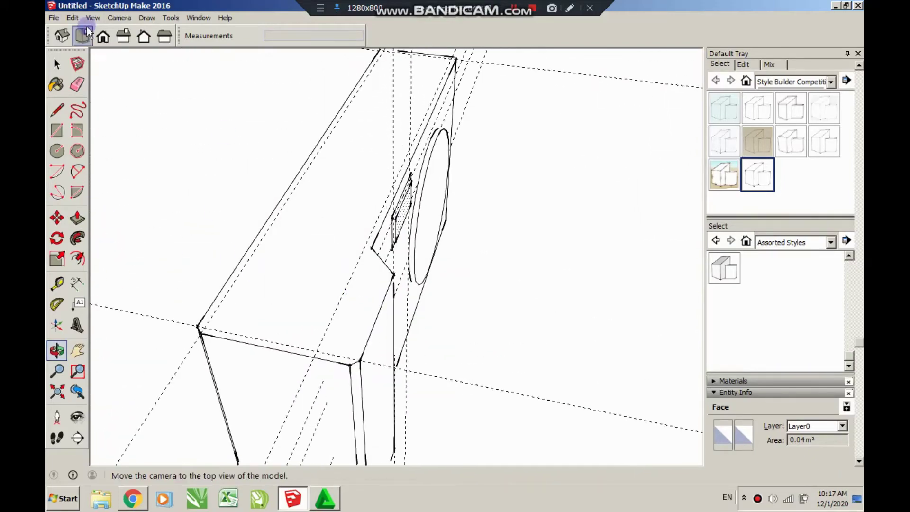
Step: Delete all guides, offset the top face into an inset border and push it down
left_click(72, 17)
left_click(114, 112)
left_click(78, 259)
left_click(270, 270)
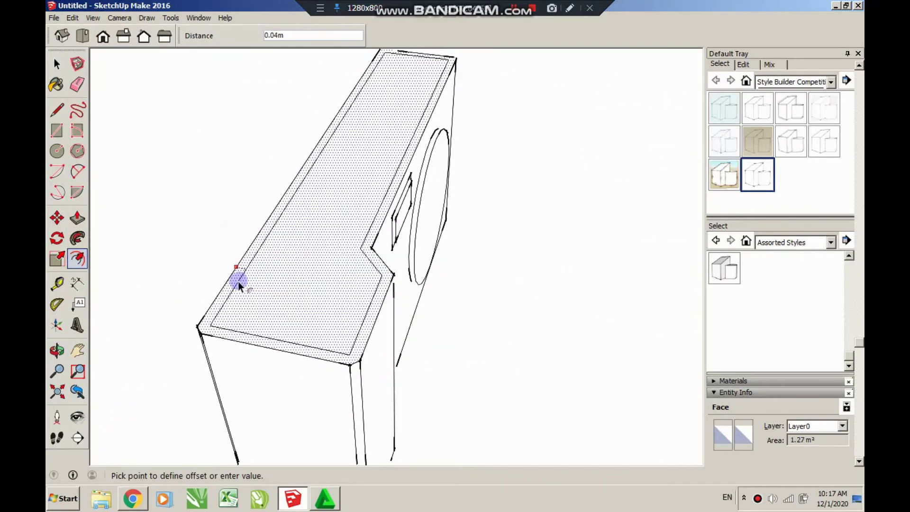
left_click(238, 283)
key("p")
left_click_drag(273, 287, 272, 281)
Step: Draw a diagonal bevel edge across the body's top-left corner
key("l")
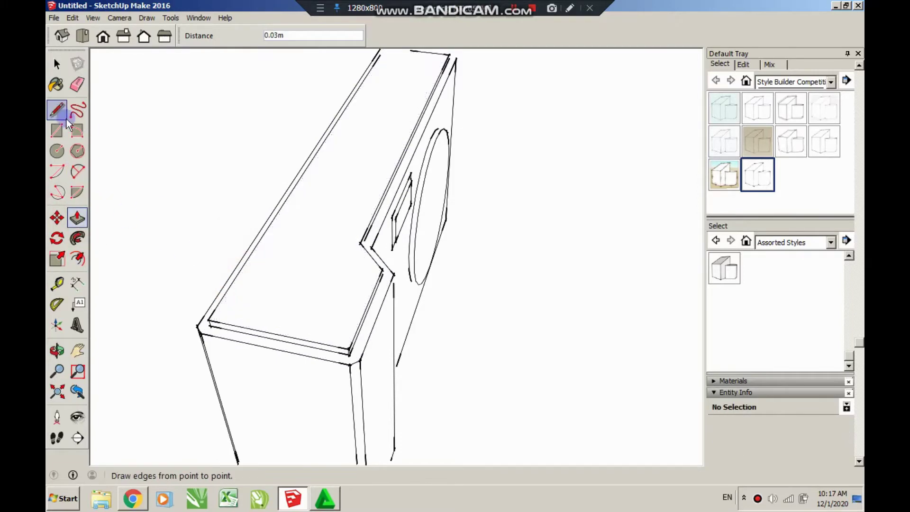
left_click(350, 363)
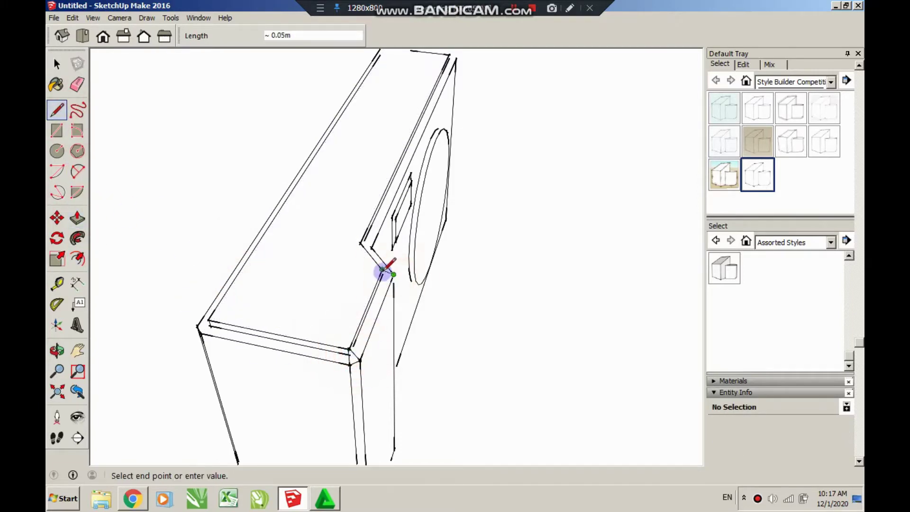
left_click(362, 243)
mouse_move(362, 243)
middle_mouse_down()
mouse_move(392, 331)
mouse_move(583, 305)
middle_mouse_up()
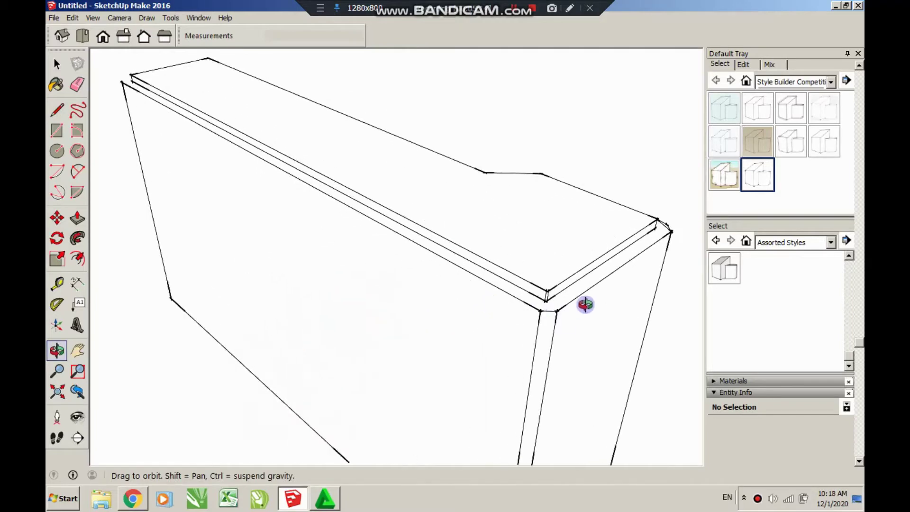
scroll(518, 310, "up", 3)
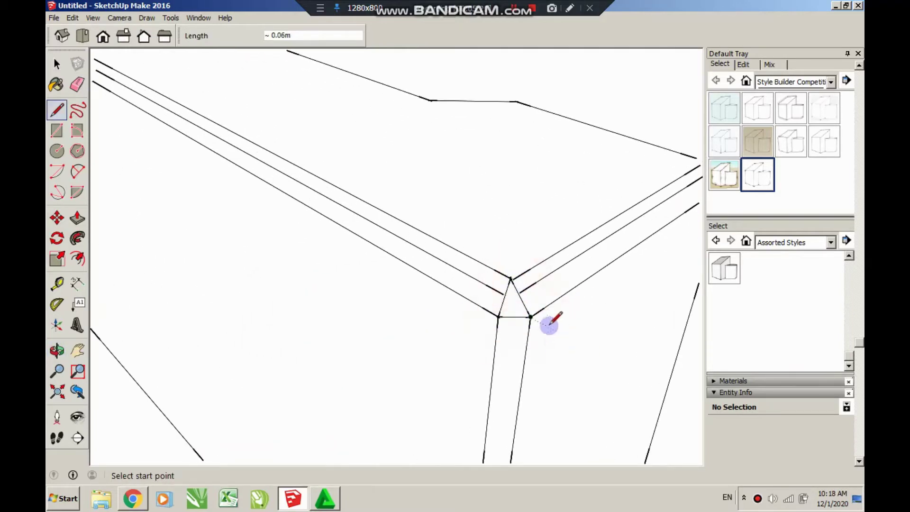
scroll(550, 324, "down", 3)
mouse_move(589, 254)
middle_mouse_down()
mouse_move(420, 319)
mouse_move(229, 258)
mouse_move(416, 269)
middle_mouse_up()
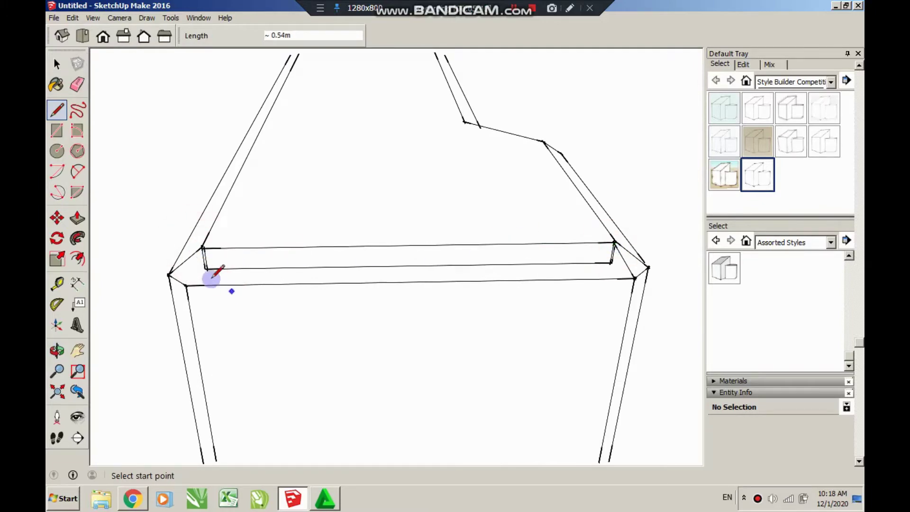
mouse_move(309, 316)
middle_mouse_down()
mouse_move(492, 319)
mouse_move(435, 305)
middle_mouse_up()
scroll(303, 306, "up", 5)
middle_click_drag(303, 307, 299, 309)
left_click(57, 110)
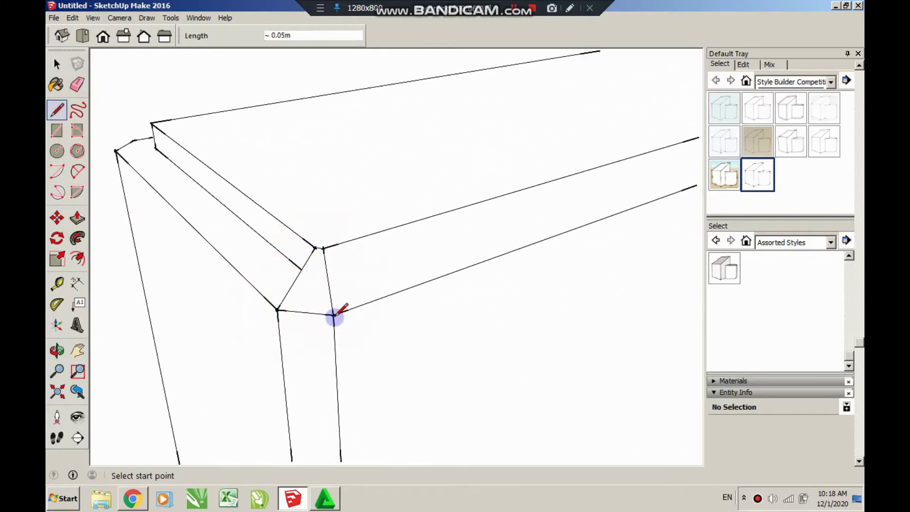
Step: Orbit and zoom back around to a front view of the whole camera body
mouse_move(334, 315)
middle_mouse_down()
mouse_move(514, 260)
mouse_move(467, 309)
mouse_move(476, 215)
mouse_move(375, 288)
mouse_move(549, 228)
middle_mouse_up()
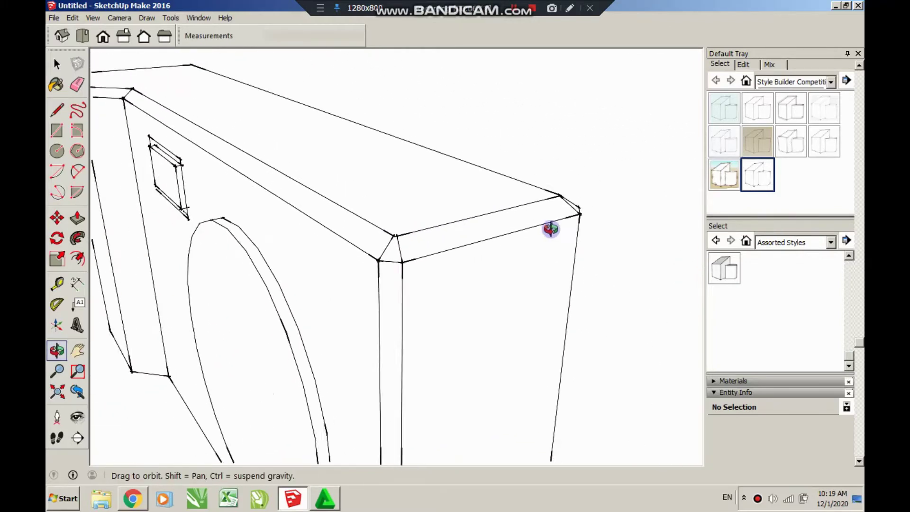
scroll(384, 301, "down", 5)
middle_click_drag(384, 301, 433, 306)
scroll(387, 252, "up", 5)
scroll(388, 253, "down", 3)
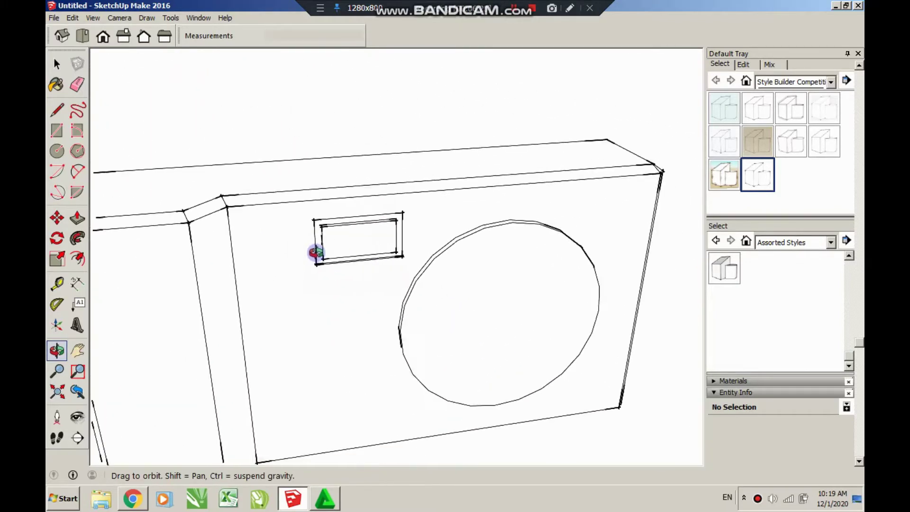
left_click_drag(315, 252, 417, 341)
scroll(445, 390, "up", 3)
mouse_move(445, 390)
left_mouse_down()
mouse_move(495, 371)
mouse_move(228, 356)
mouse_move(406, 270)
mouse_move(197, 187)
left_mouse_up()
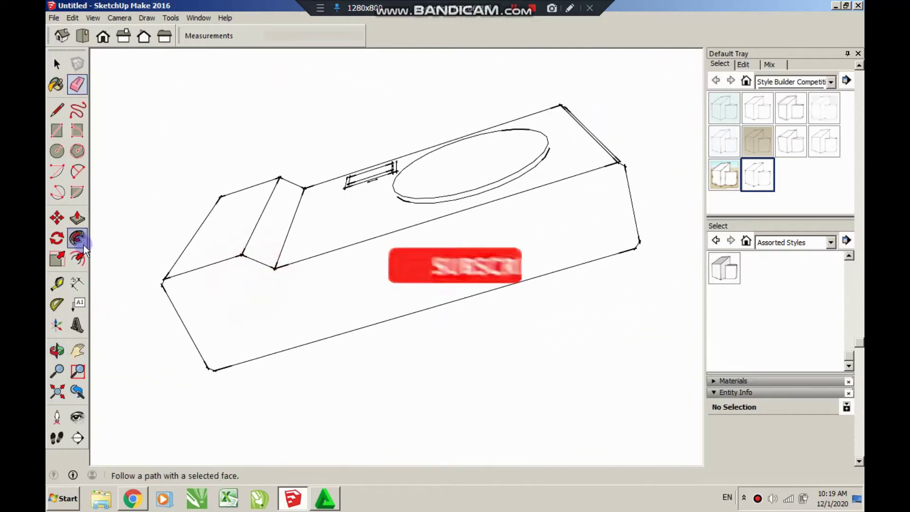
Step: Offset the bottom face into an inset border and push the inset inward
left_click(77, 258)
left_click(183, 300)
left_click(185, 303)
left_click(78, 219)
left_click(211, 291)
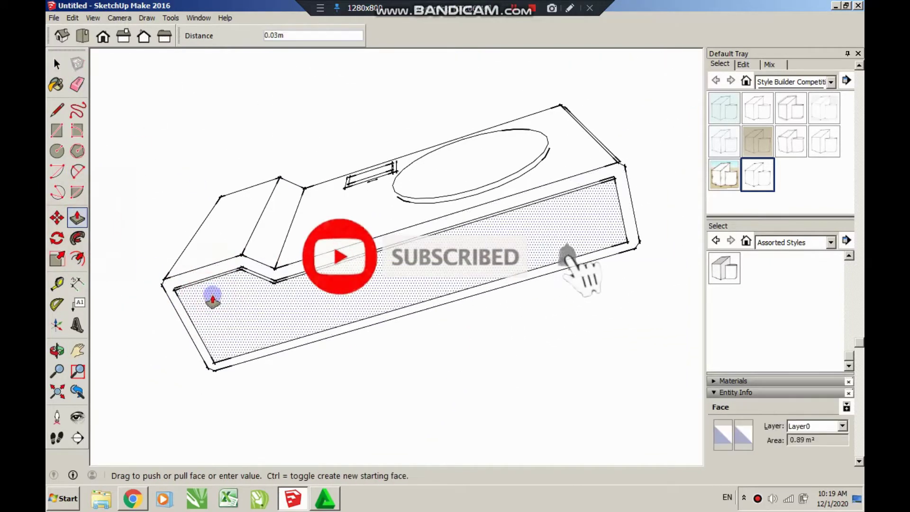
left_click(234, 258)
scroll(239, 261, "up", 5)
Step: Draw edges linking the recess to the outer border at the first bottom corners
key("l")
left_click(236, 247)
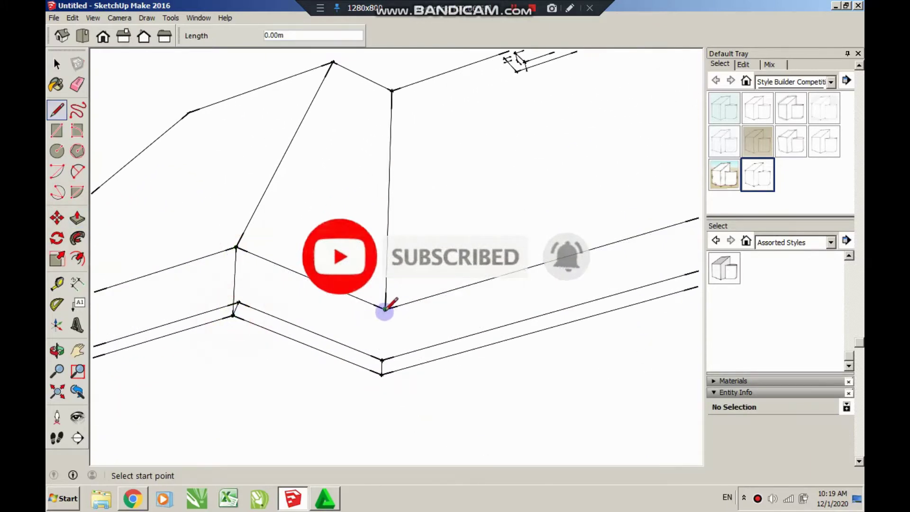
mouse_move(359, 345)
middle_mouse_down()
mouse_move(172, 350)
mouse_move(356, 340)
mouse_move(203, 193)
mouse_move(235, 160)
middle_mouse_up()
left_click(214, 69)
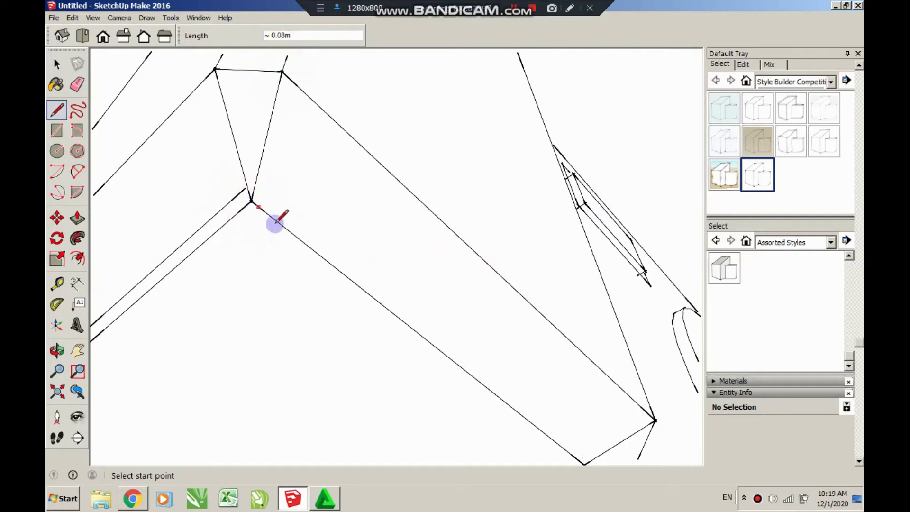
mouse_move(276, 221)
middle_mouse_down()
mouse_move(386, 156)
mouse_move(485, 268)
mouse_move(459, 337)
middle_mouse_up()
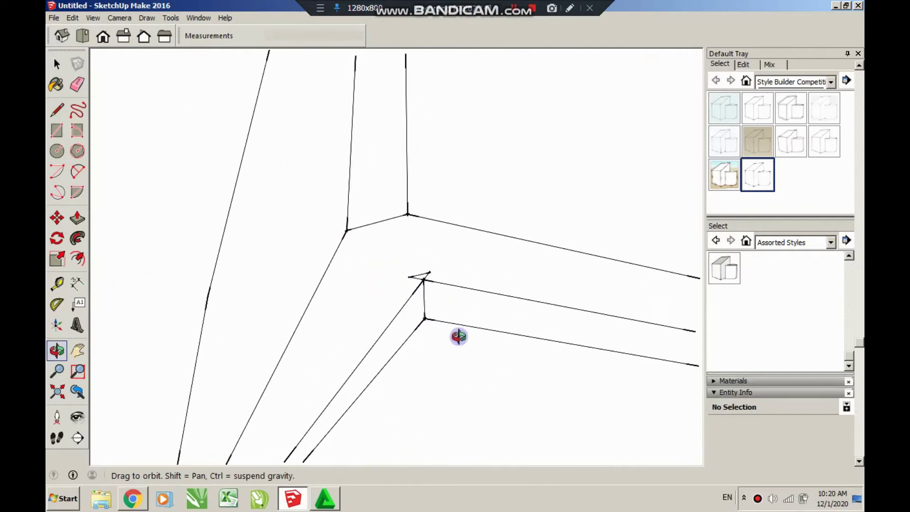
scroll(453, 243, "down", 5)
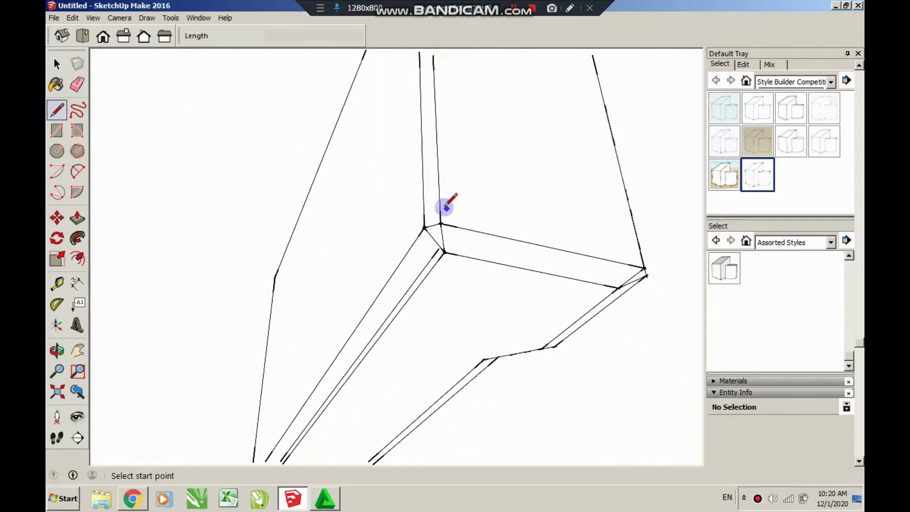
mouse_move(559, 287)
middle_mouse_down()
mouse_move(207, 298)
mouse_move(348, 308)
mouse_move(362, 280)
mouse_move(375, 344)
mouse_move(394, 372)
middle_mouse_up()
Step: Close the remaining bottom corner of the recess with a line edge
left_click(57, 64)
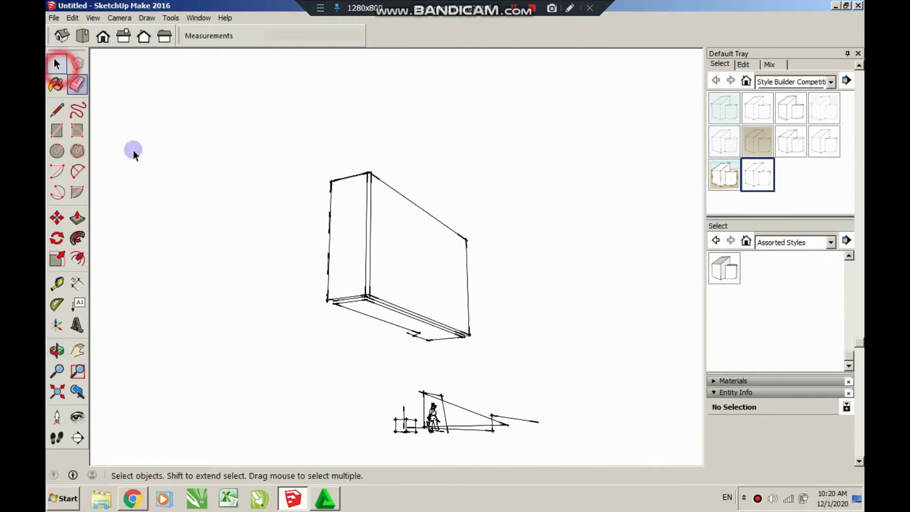
scroll(362, 308, "up", 5)
key("l")
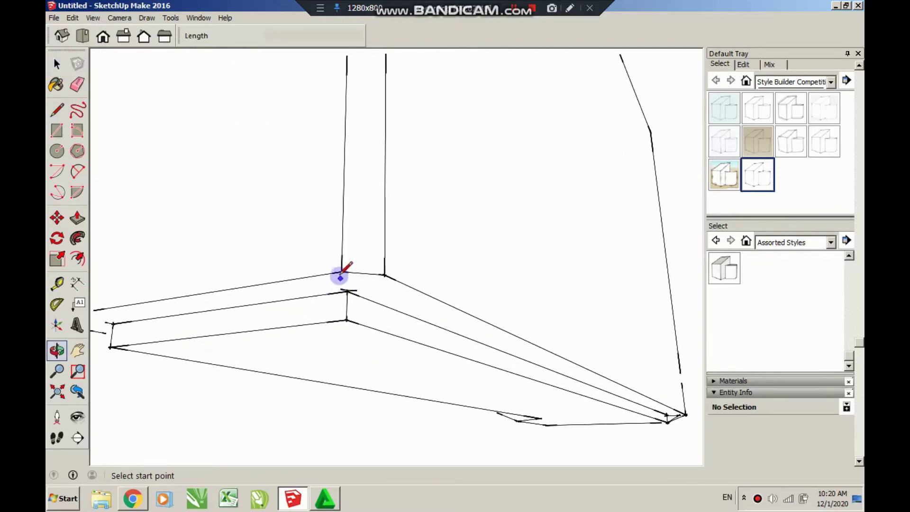
mouse_move(345, 320)
middle_mouse_down()
mouse_move(508, 302)
mouse_move(475, 278)
mouse_move(408, 258)
middle_mouse_up()
left_click(436, 298)
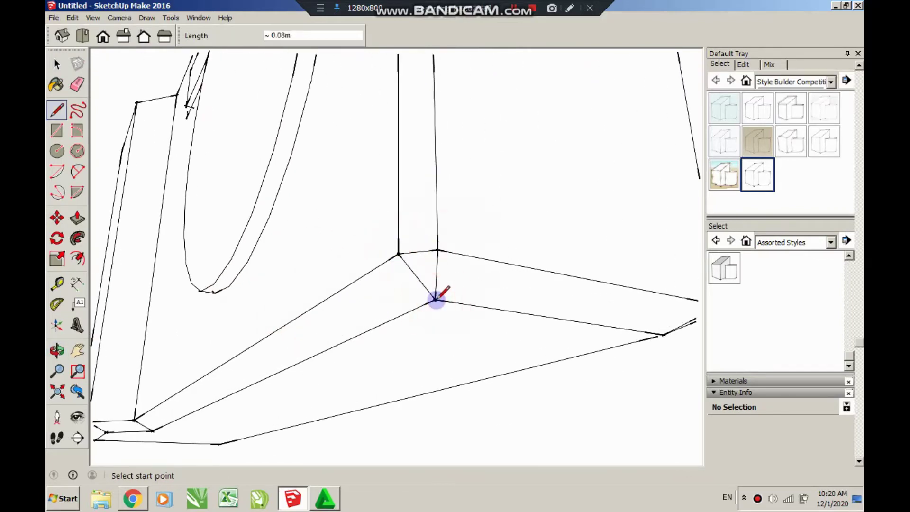
mouse_move(433, 298)
middle_mouse_down()
mouse_move(439, 264)
mouse_move(451, 319)
mouse_move(498, 318)
mouse_move(474, 285)
mouse_move(474, 301)
mouse_move(397, 260)
mouse_move(350, 216)
middle_mouse_up()
scroll(469, 280, "up", 3)
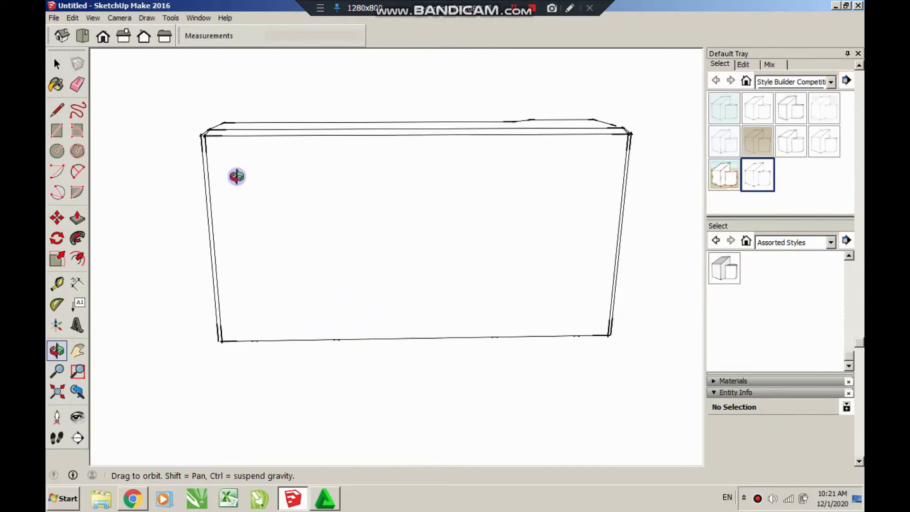
Step: Draw a 1.28m by 0.91m screen rectangle on the camera front and inset an outline inside it
left_click(57, 284)
left_click(213, 203)
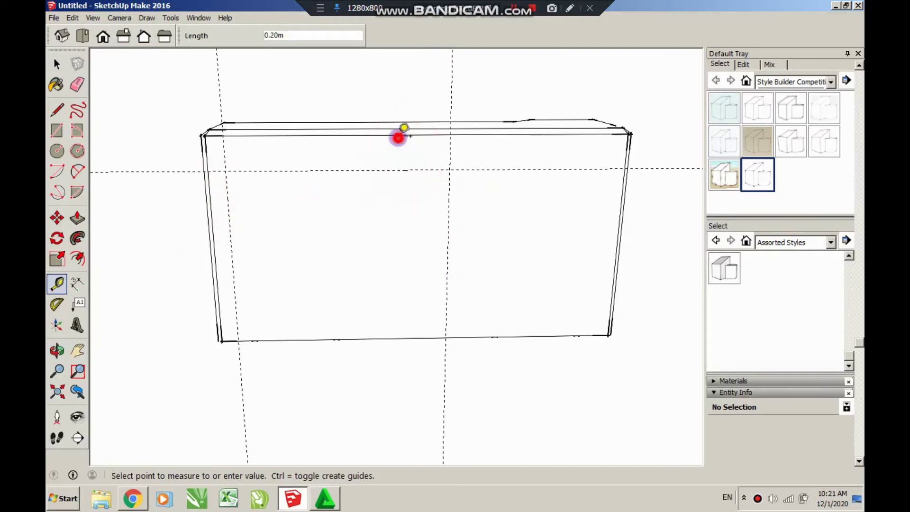
left_click_drag(225, 169, 448, 317)
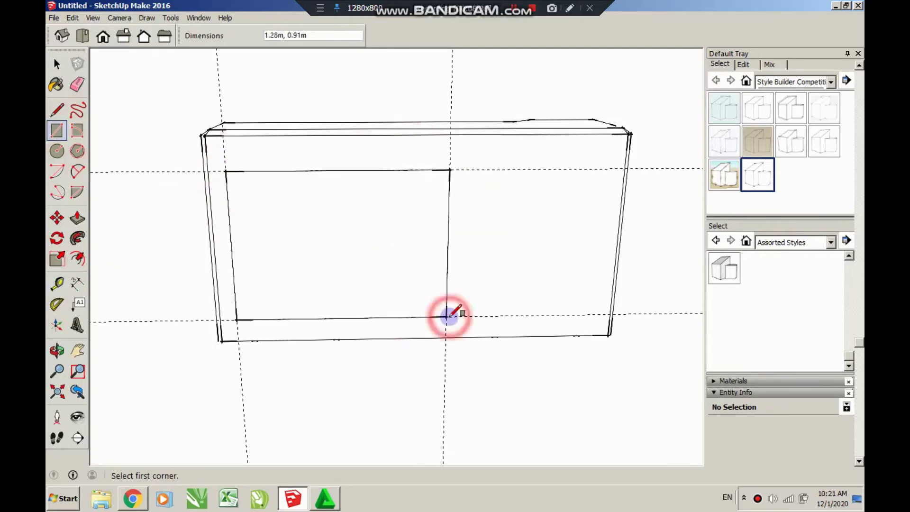
left_click(278, 167)
left_click(436, 223)
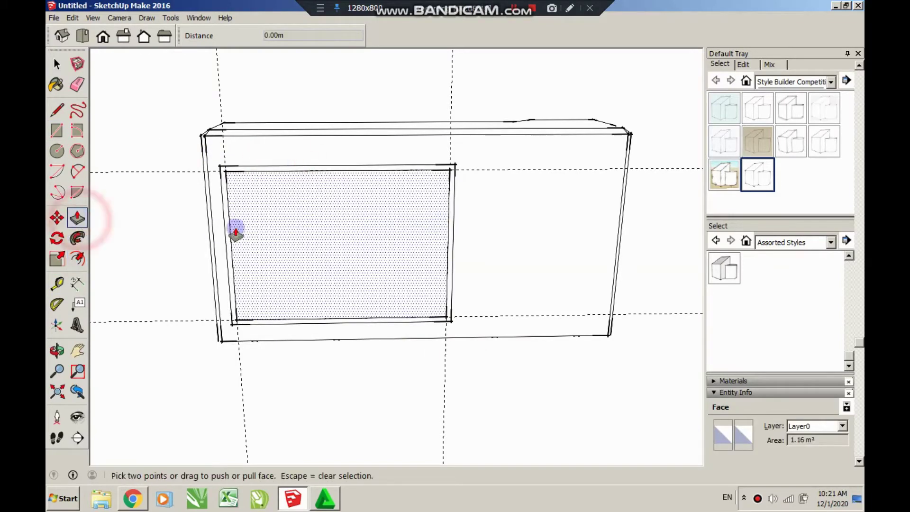
Step: Draw lines at the screen frame's top-left and top-right inset corners
middle_click_drag(233, 234, 466, 273)
middle_click_drag(335, 264, 283, 227)
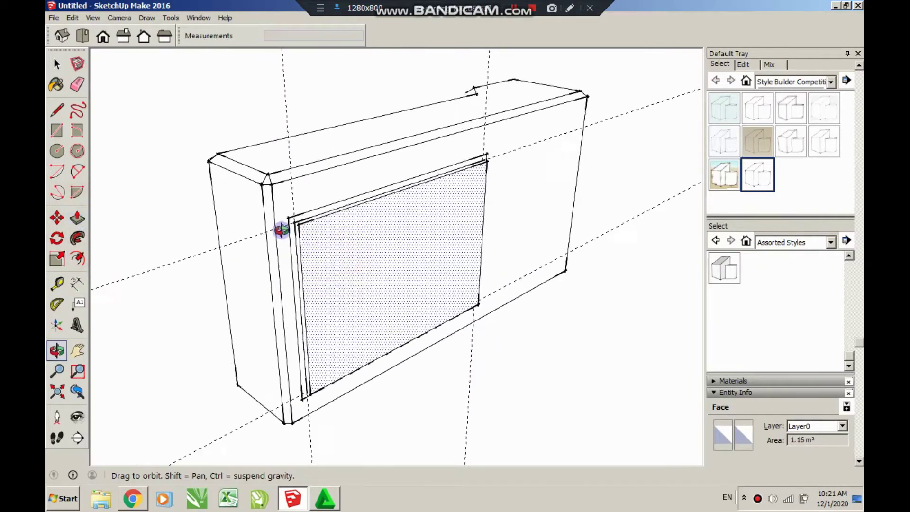
scroll(283, 228, "up", 5)
key("l")
left_click(271, 215)
mouse_move(346, 260)
middle_mouse_down()
mouse_move(242, 221)
mouse_move(486, 208)
mouse_move(454, 229)
middle_mouse_up()
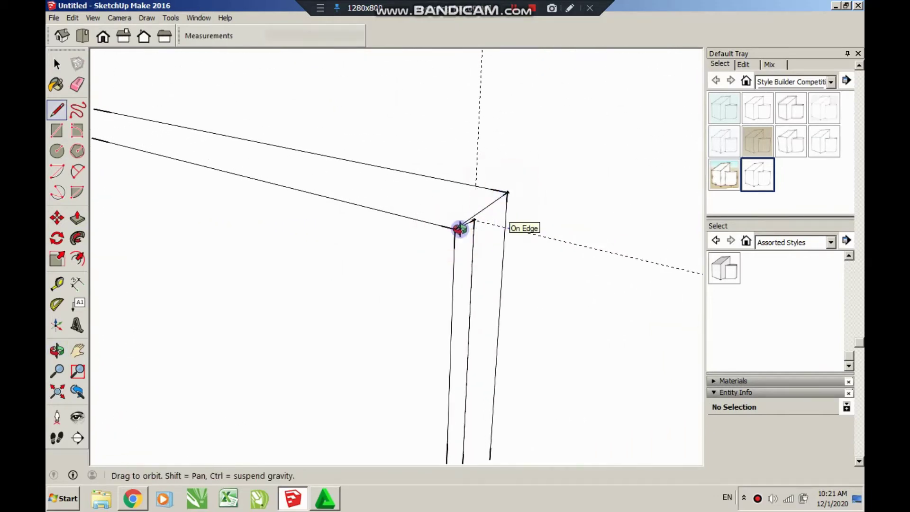
left_click(412, 261)
mouse_move(460, 229)
middle_mouse_down()
mouse_move(412, 262)
mouse_move(506, 270)
mouse_move(462, 325)
mouse_move(317, 220)
mouse_move(347, 232)
middle_mouse_up()
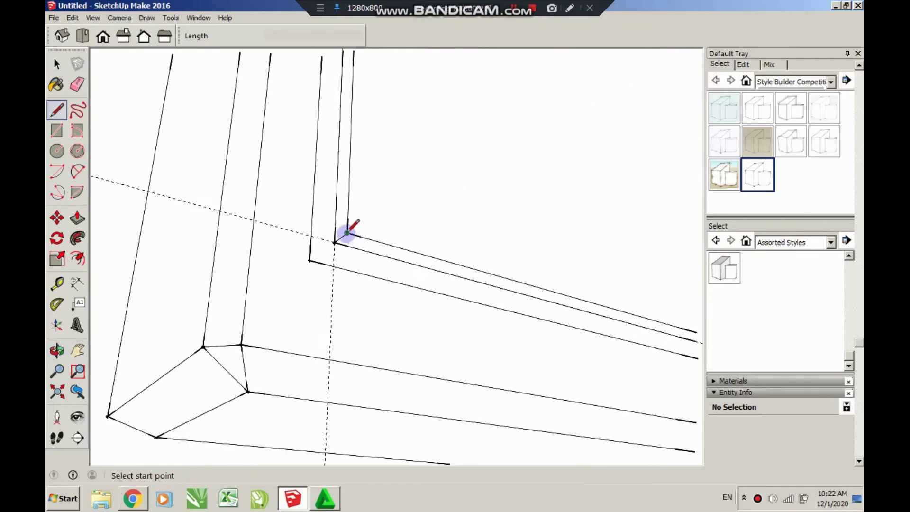
middle_click_drag(309, 260, 309, 255)
scroll(294, 280, "down", 5)
middle_click_drag(282, 298, 290, 297)
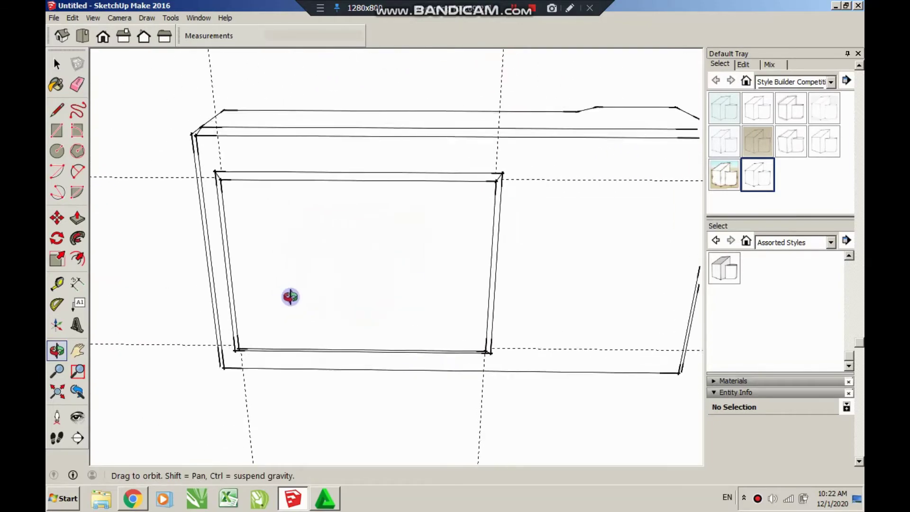
Step: Offset an inner rectangle inside the frame and push it in 0.01m
left_click(77, 258)
left_click(238, 211)
key("p")
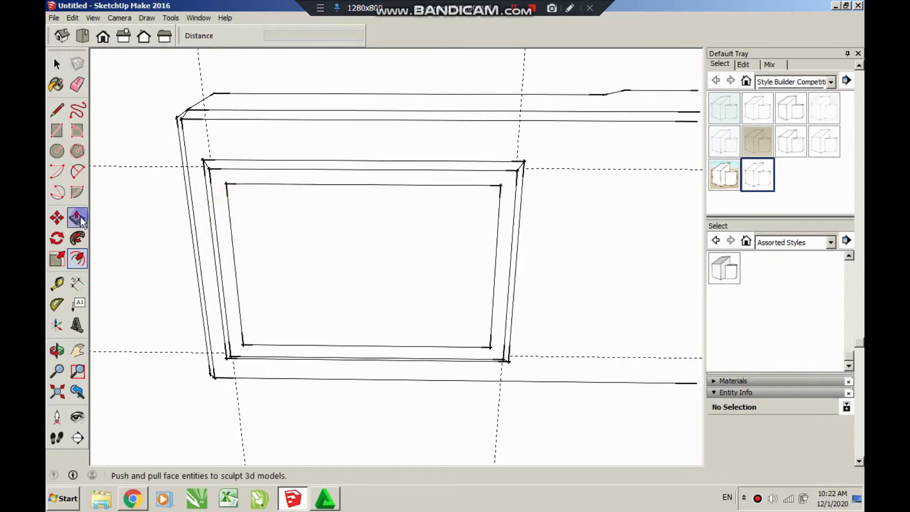
left_click(292, 256)
Step: Orbit the camera body to a higher three-quarter view
mouse_move(91, 86)
middle_mouse_down()
mouse_move(482, 402)
mouse_move(447, 339)
middle_mouse_up()
mouse_move(446, 339)
left_mouse_down()
mouse_move(368, 331)
mouse_move(519, 346)
mouse_move(498, 238)
left_mouse_up()
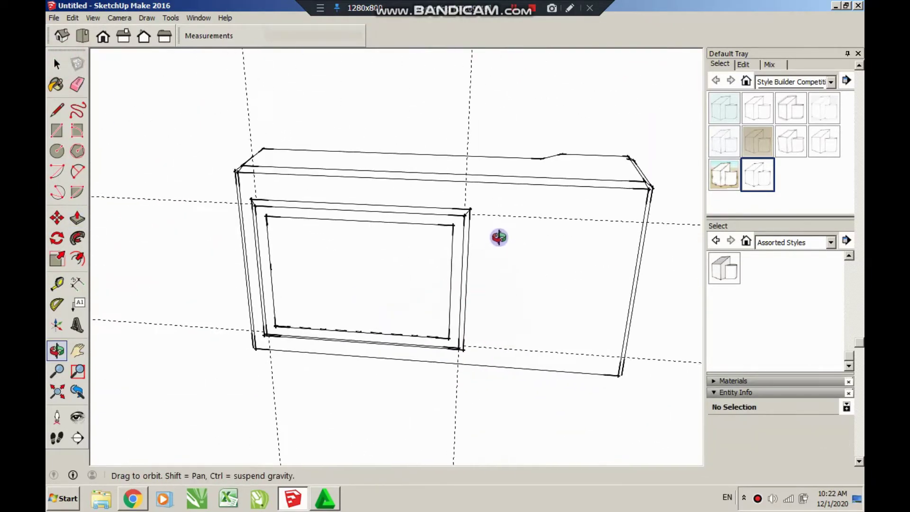
mouse_move(421, 251)
left_mouse_down()
mouse_move(487, 299)
mouse_move(339, 270)
mouse_move(434, 271)
mouse_move(137, 67)
left_mouse_up()
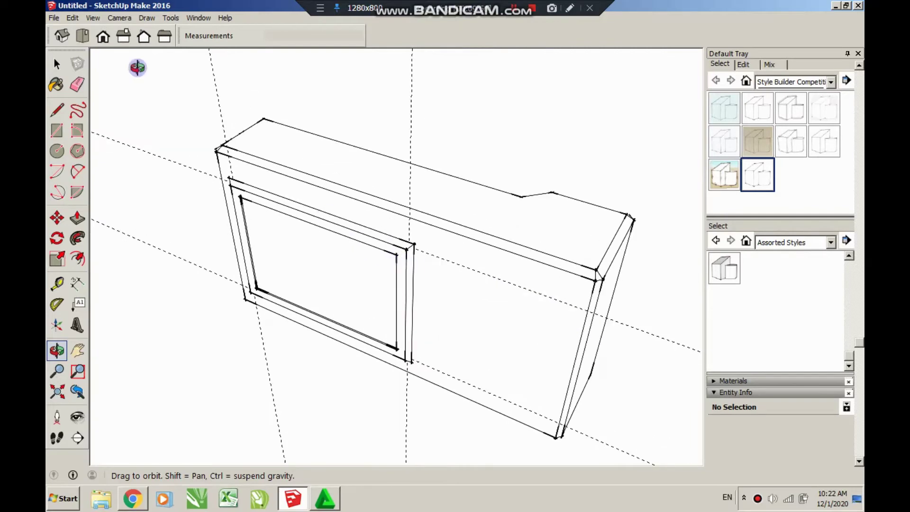
left_click(73, 17)
Step: Delete all guides and place a new guide parallel to the top face's edge
left_click(92, 113)
left_click_drag(570, 183, 499, 305)
scroll(488, 316, "up", 3)
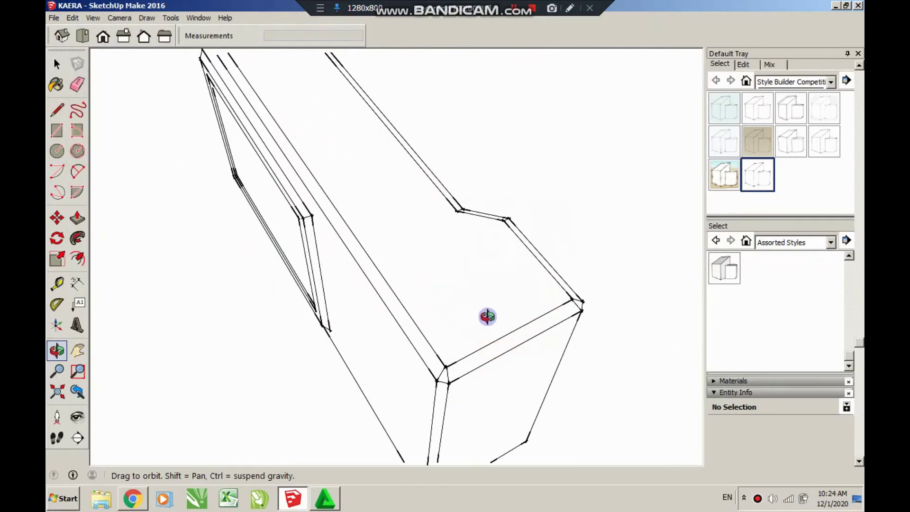
left_click(57, 110)
left_click(57, 283)
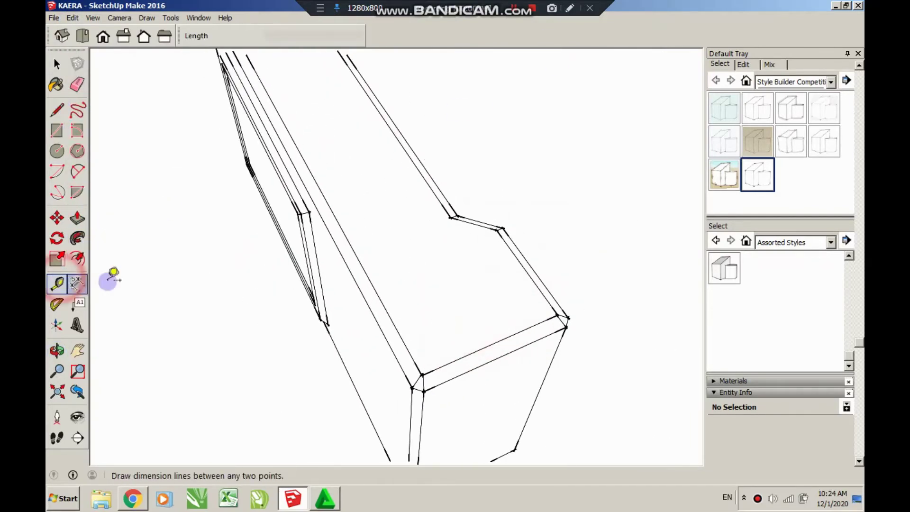
left_click(505, 339)
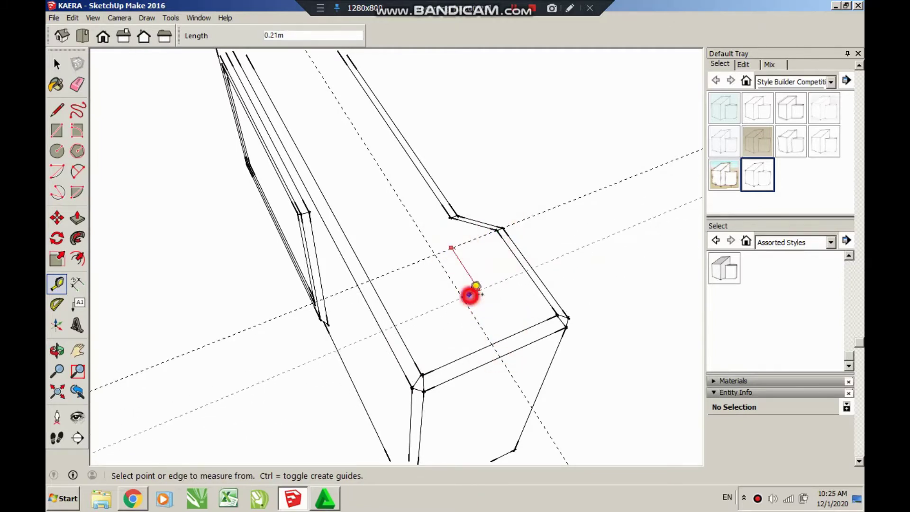
Step: Draw a 0.16m circle on top, inset a smaller ring, and raise the button 0.07m
key("c")
left_click(462, 297)
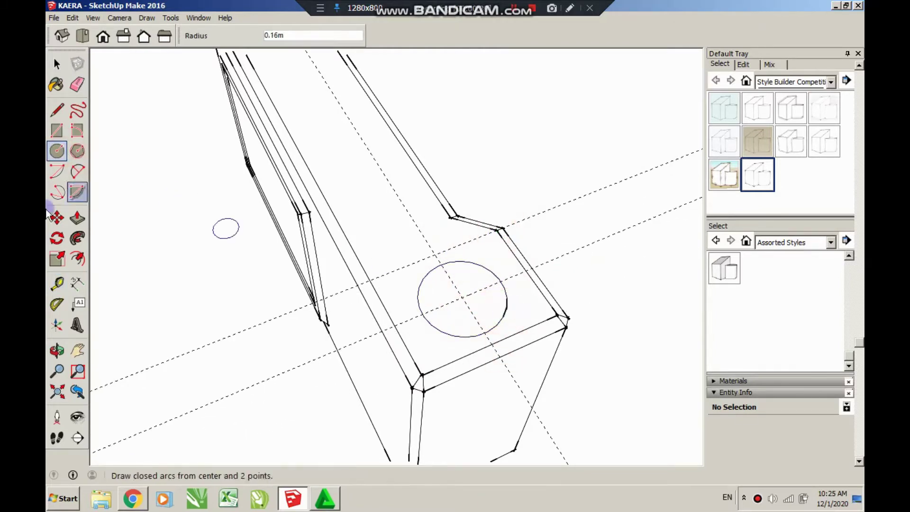
left_click(77, 258)
left_click(457, 305)
left_click(425, 297)
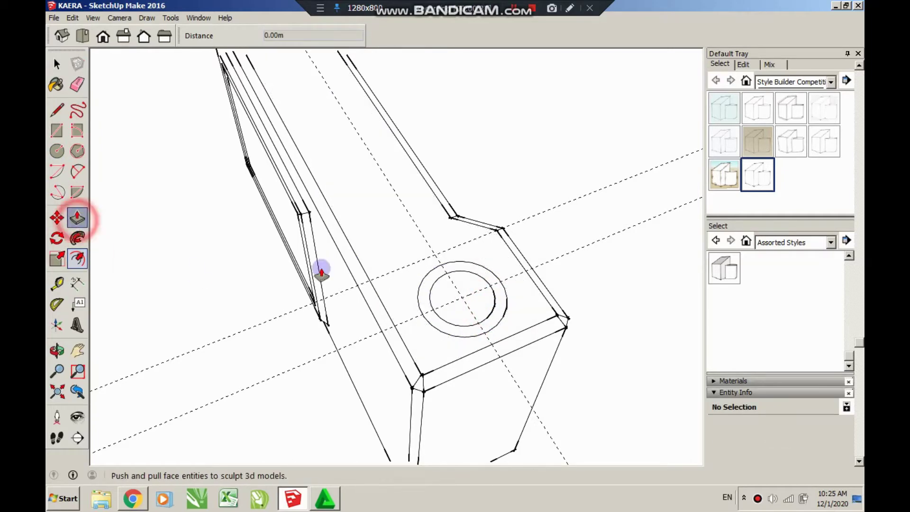
left_click(497, 307)
left_click(485, 297)
left_click(57, 64)
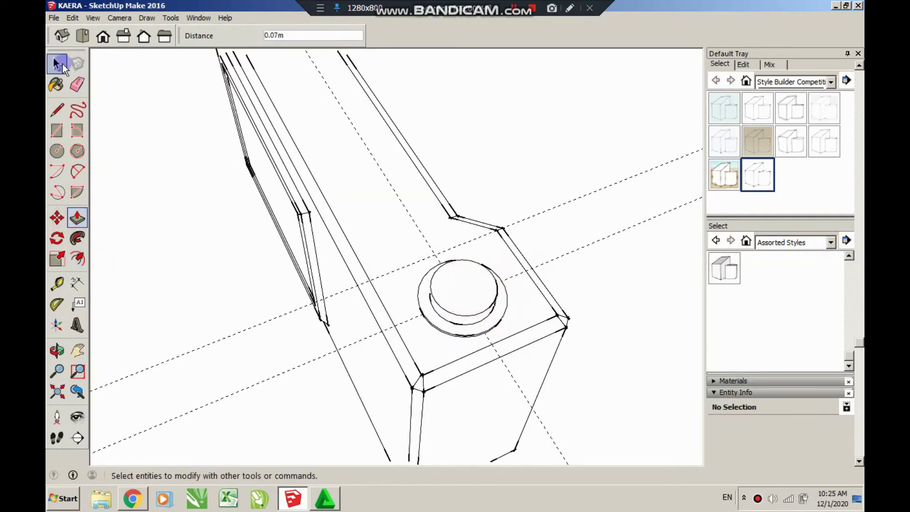
Step: Orbit from the button close-up to a front view of the camera body
key("o")
mouse_move(361, 321)
left_mouse_down()
mouse_move(417, 295)
mouse_move(407, 266)
mouse_move(498, 350)
left_mouse_up()
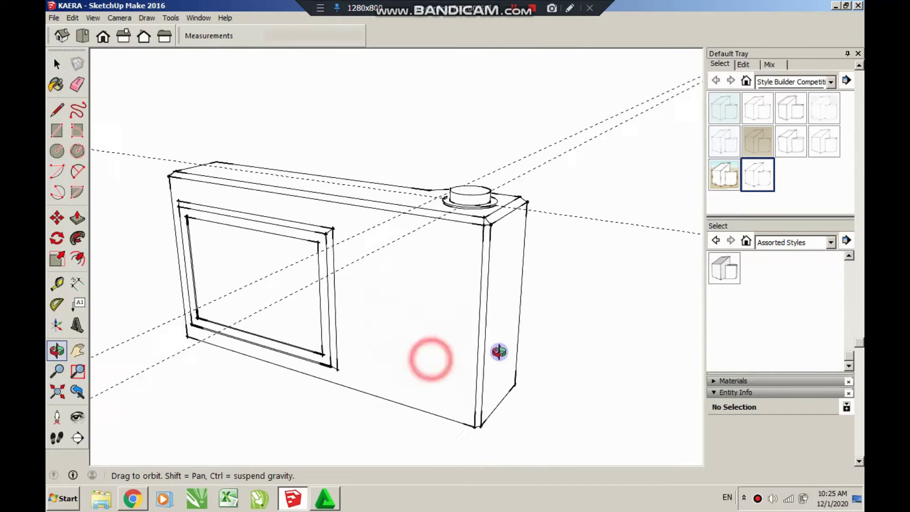
left_click_drag(428, 360, 411, 350)
mouse_move(158, 203)
left_mouse_down()
mouse_move(417, 314)
mouse_move(387, 300)
left_mouse_up()
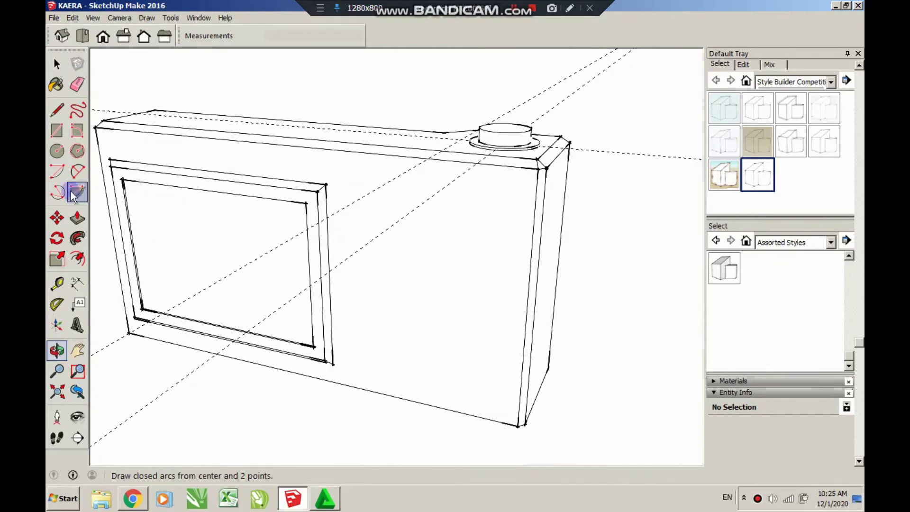
Step: Draw a rectangle from a guide crossing on the front's right side and inset a border
left_click(530, 266)
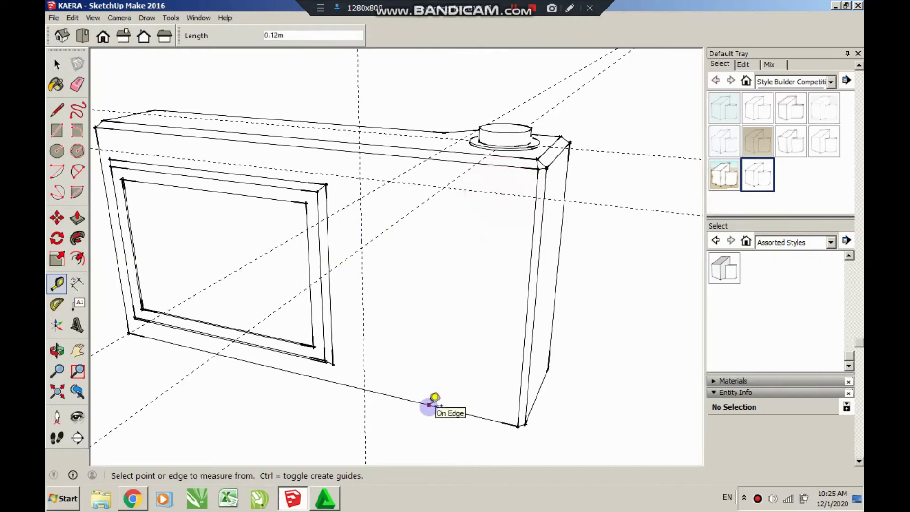
key("r")
left_click(360, 178)
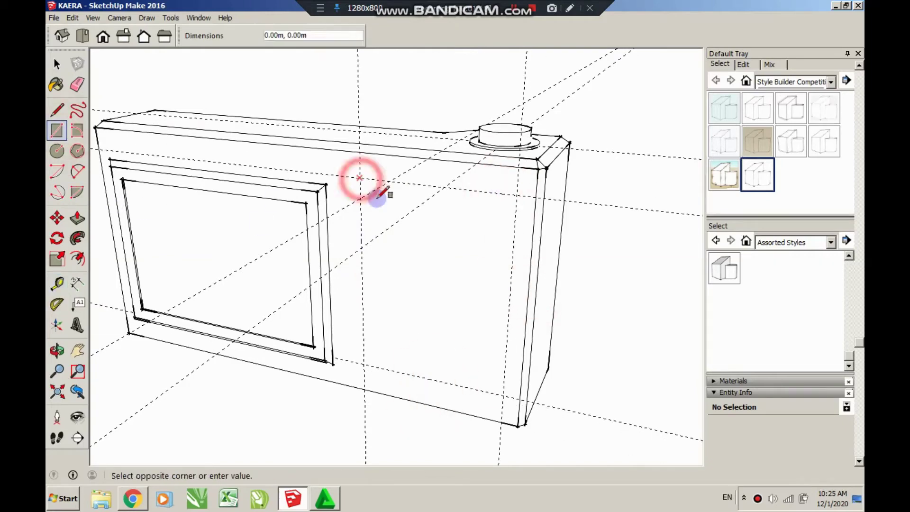
left_click(78, 260)
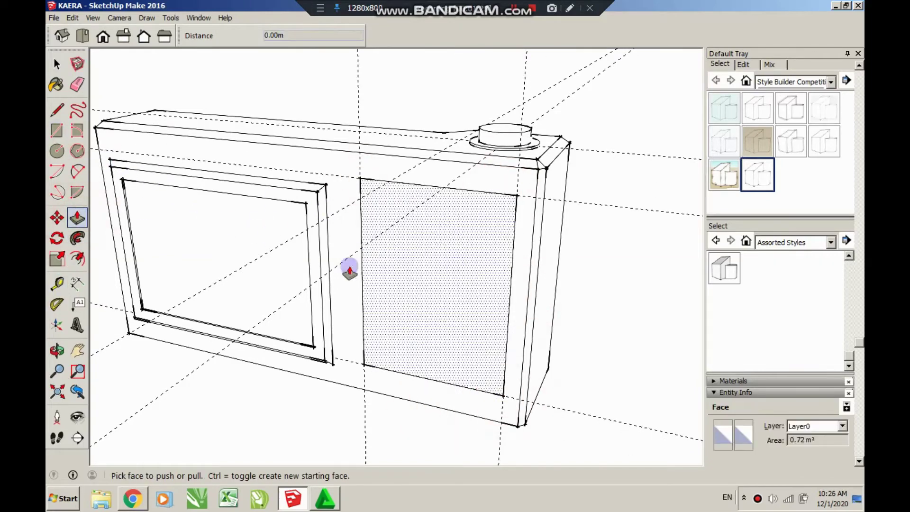
left_click(386, 279)
left_click(372, 280)
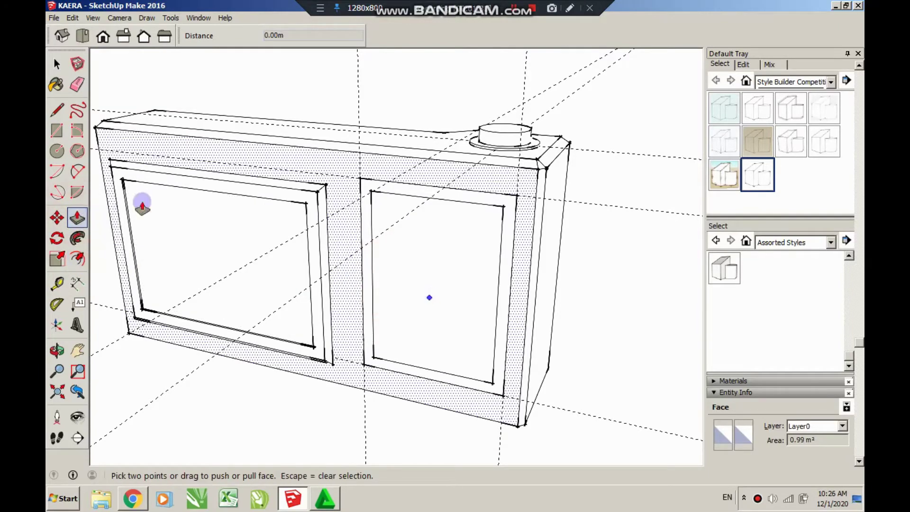
Step: Recess the inner right panel face 0.03m into the body
key("space")
left_click(610, 289)
key("p")
left_click(451, 295)
left_click(536, 228)
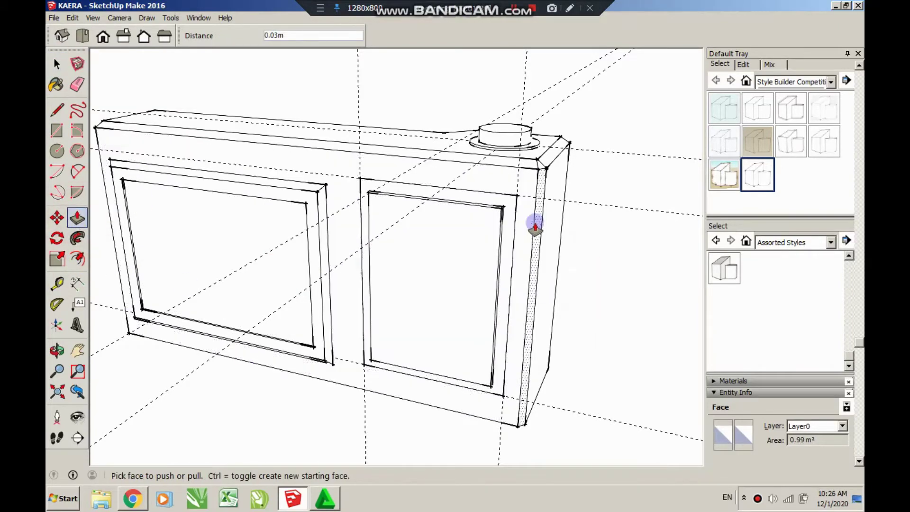
Step: Draw lines along the new panel frame's edges from its corners
scroll(536, 228, "up", 3)
middle_click_drag(535, 228, 492, 243)
key("l")
left_click(484, 236)
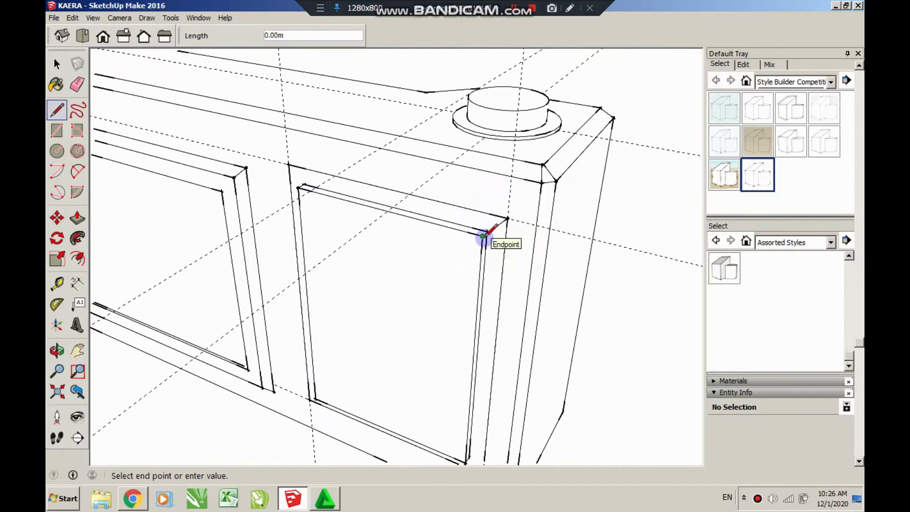
left_click(298, 187)
scroll(284, 356, "up", 3)
scroll(280, 353, "up", 2)
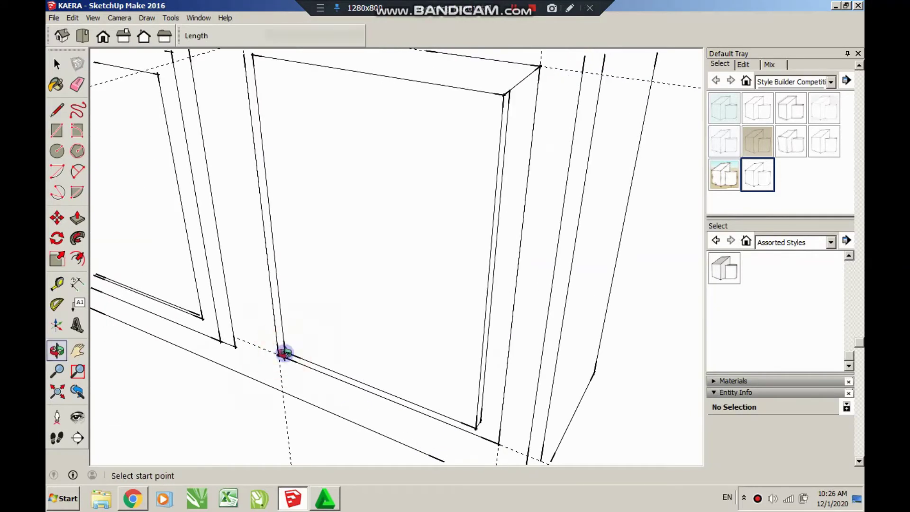
scroll(284, 353, "down", 3)
left_click(502, 433)
Step: Turn the view to face the right panel head-on and start a guide from its inner edge
mouse_move(481, 376)
middle_mouse_down()
mouse_move(461, 278)
mouse_move(545, 311)
mouse_move(356, 207)
mouse_move(345, 267)
middle_mouse_up()
scroll(488, 257, "up", 3)
mouse_move(487, 256)
middle_mouse_down()
mouse_move(479, 169)
mouse_move(414, 256)
middle_mouse_up()
left_click(357, 326)
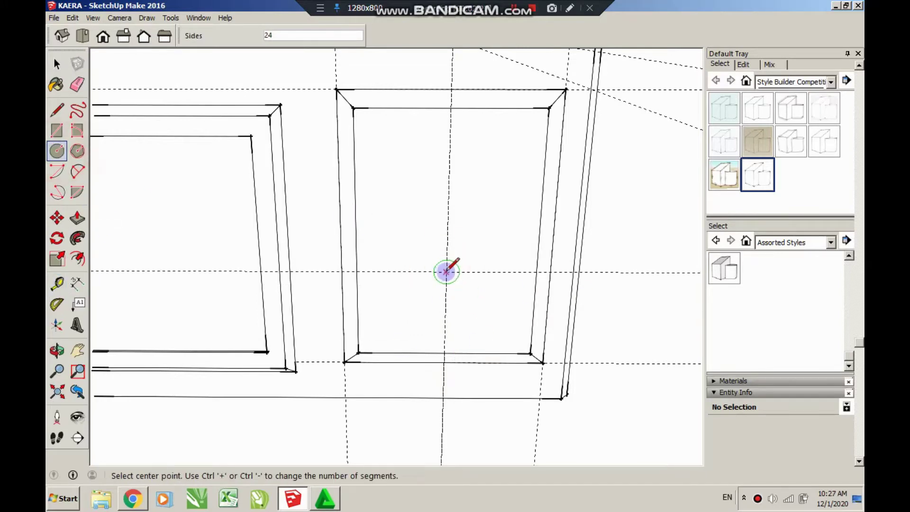
Step: Draw a circle at the panel's guide crossing, inset a ring, and split it into quarters
left_click(446, 272)
left_click(64, 106)
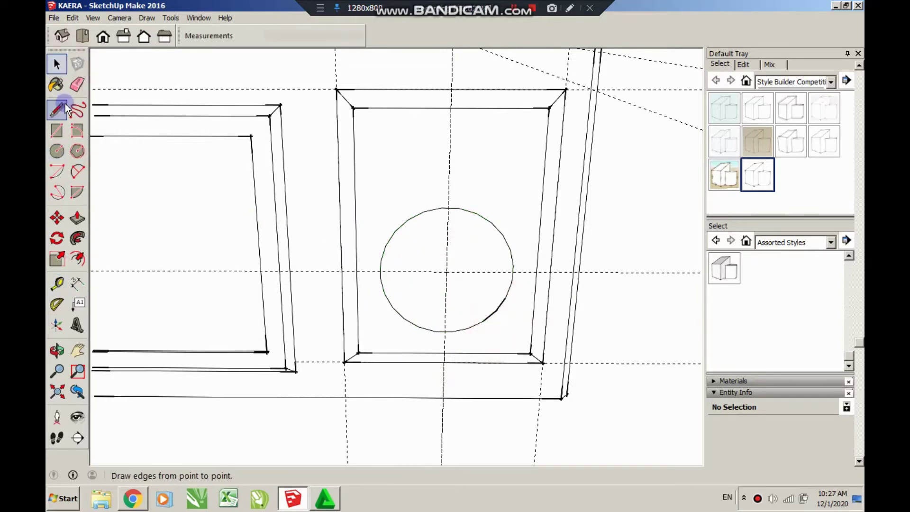
left_click(391, 236)
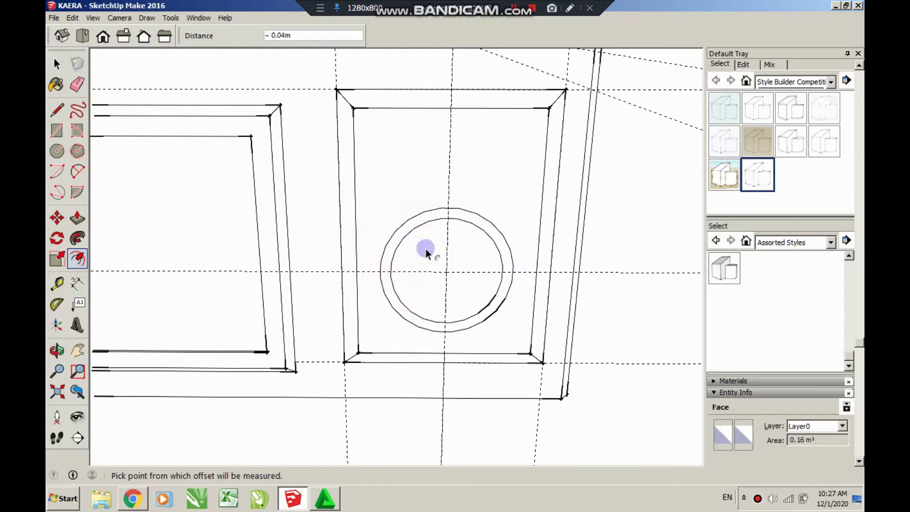
key("l")
scroll(457, 280, "up", 2)
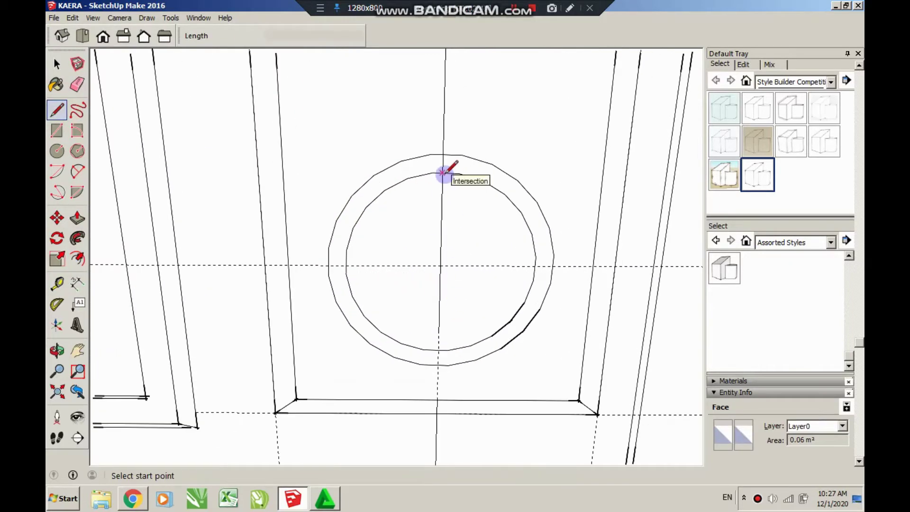
left_click(442, 172)
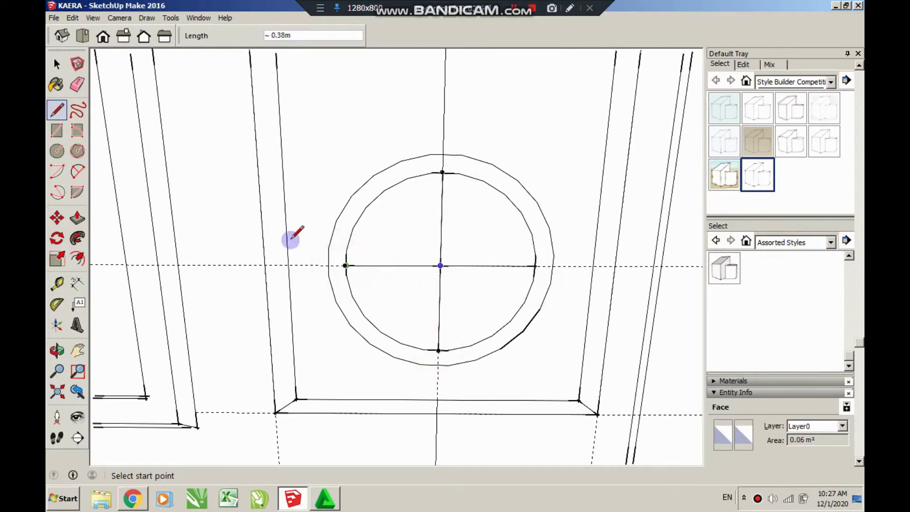
key("space")
Step: Inset thin borders in the dial's upper-left and upper-right quarters
left_click(384, 247)
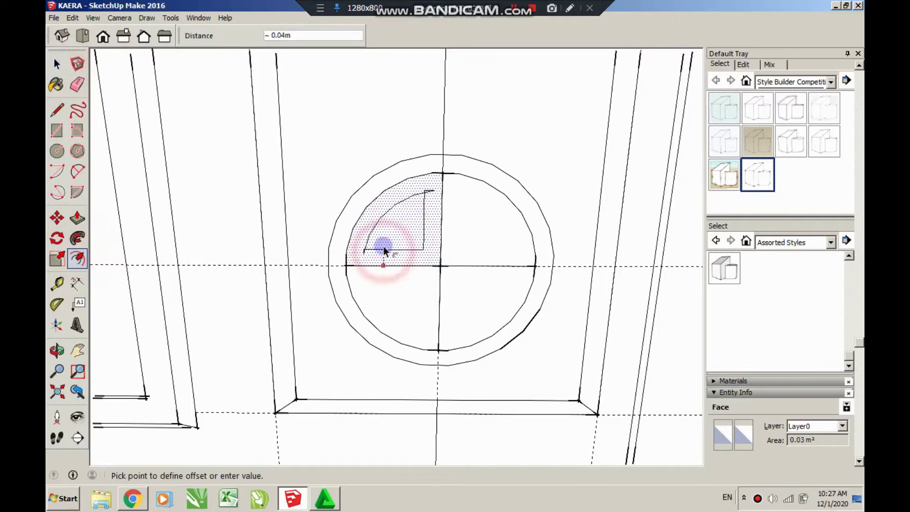
left_click(446, 247)
key("l")
middle_click_drag(480, 240, 429, 247)
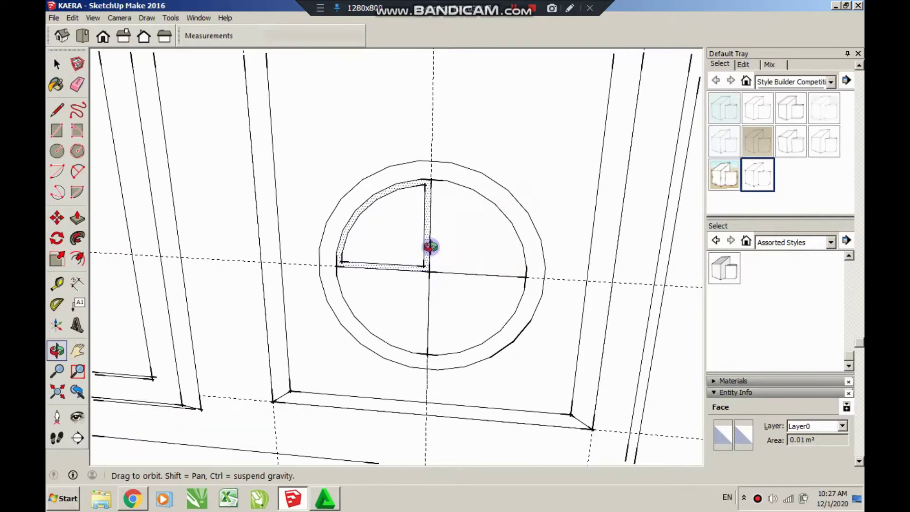
key("space")
left_click(471, 240)
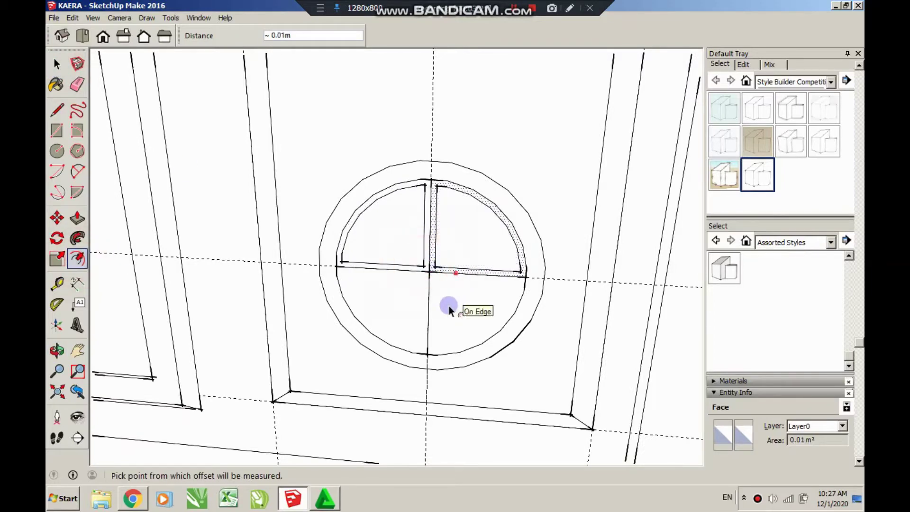
key("space")
key("space")
Step: Inset thin borders in the dial's lower-left and lower-right quarters
left_click(339, 287)
left_click(78, 258)
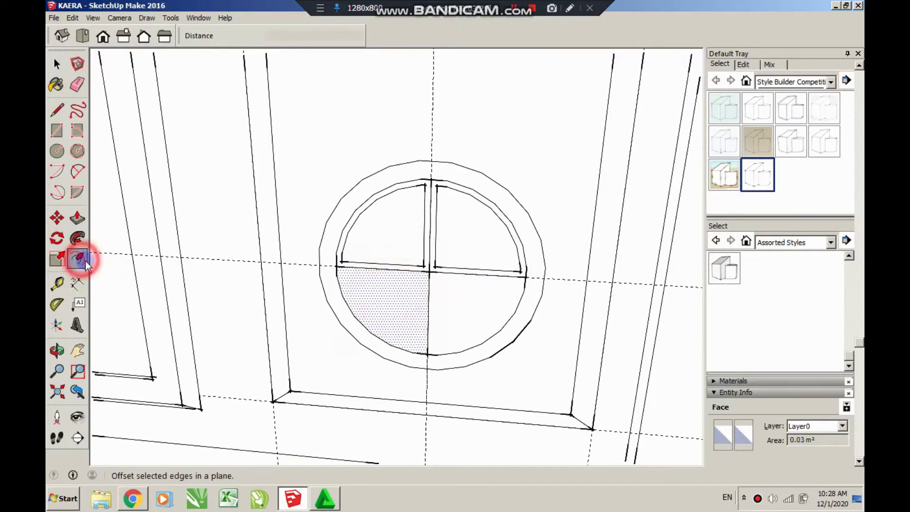
left_click(424, 280)
key("space")
left_click(474, 309)
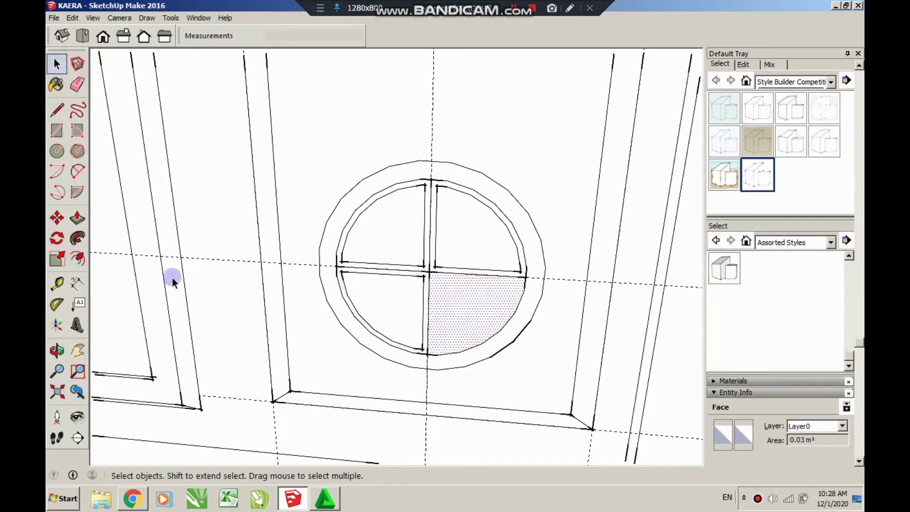
left_click(78, 258)
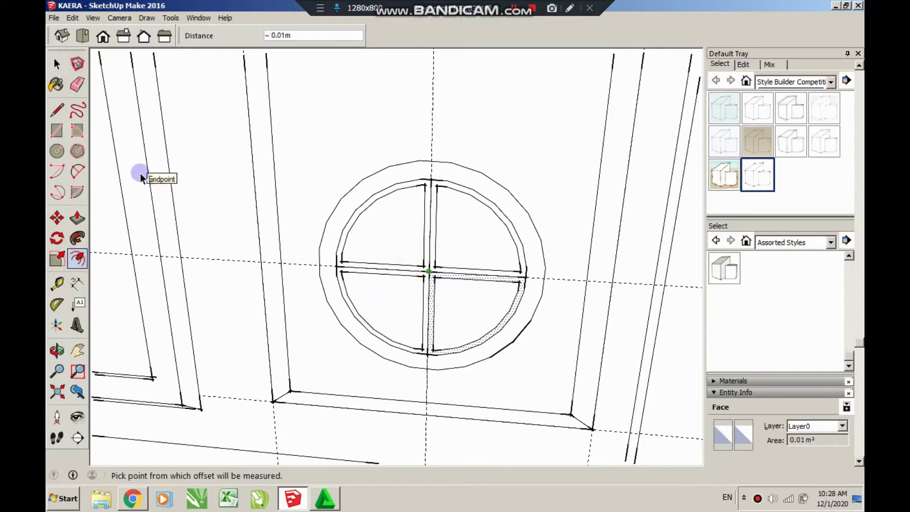
left_click(57, 63)
left_click(671, 345)
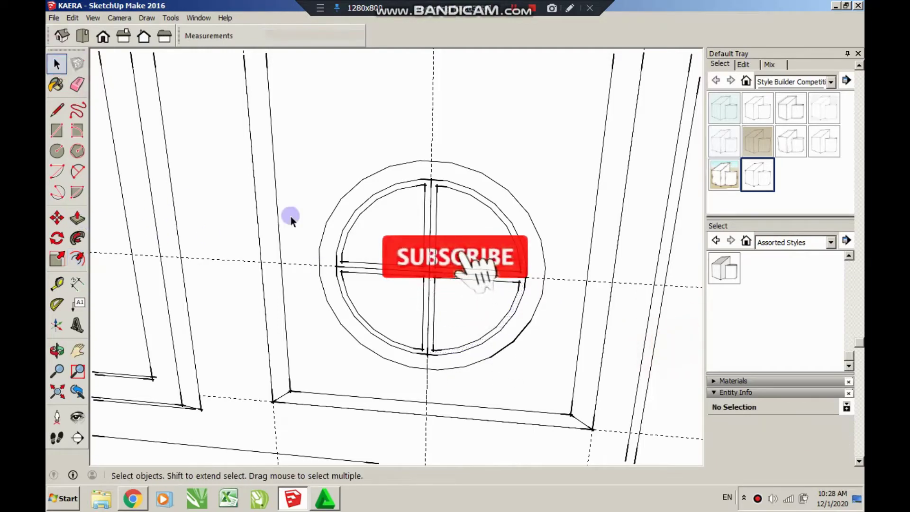
Step: Push the dial's quadrant faces to recess them
mouse_move(291, 216)
middle_mouse_down()
mouse_move(452, 237)
mouse_move(111, 171)
middle_mouse_up()
left_click(77, 218)
left_click(339, 239)
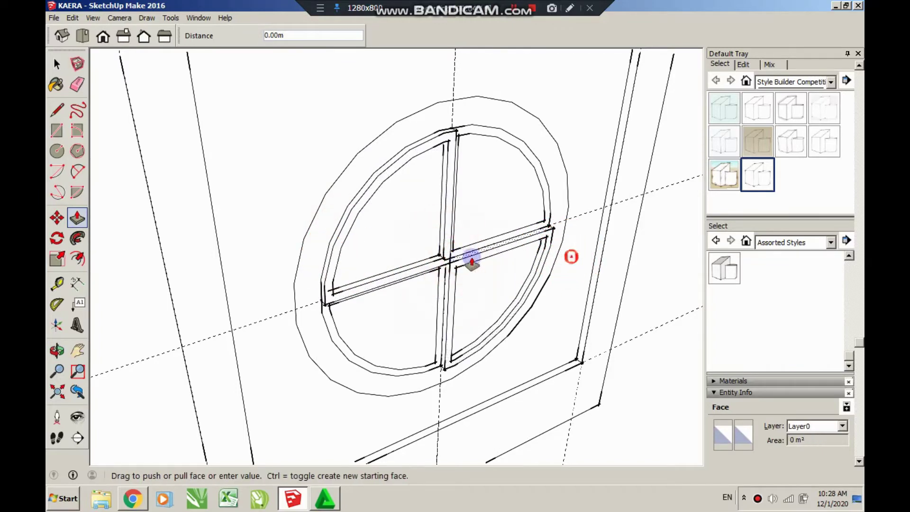
left_click(552, 231)
left_click(543, 224)
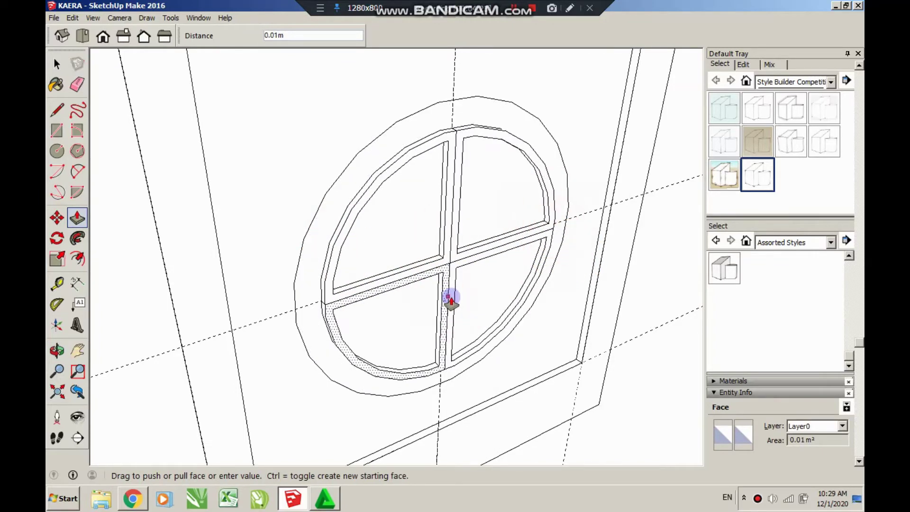
left_click(425, 227)
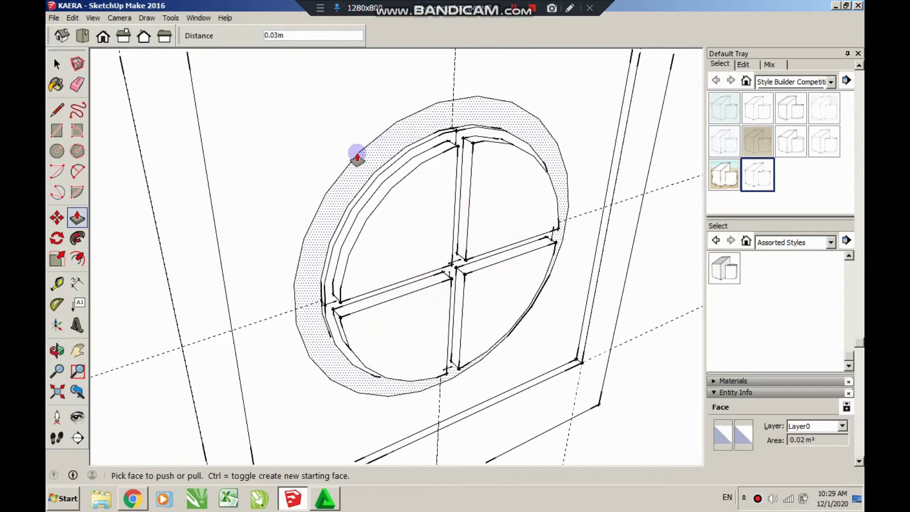
Step: Draw a line from the top of the ring to the outer arc
key("l")
left_click(456, 129)
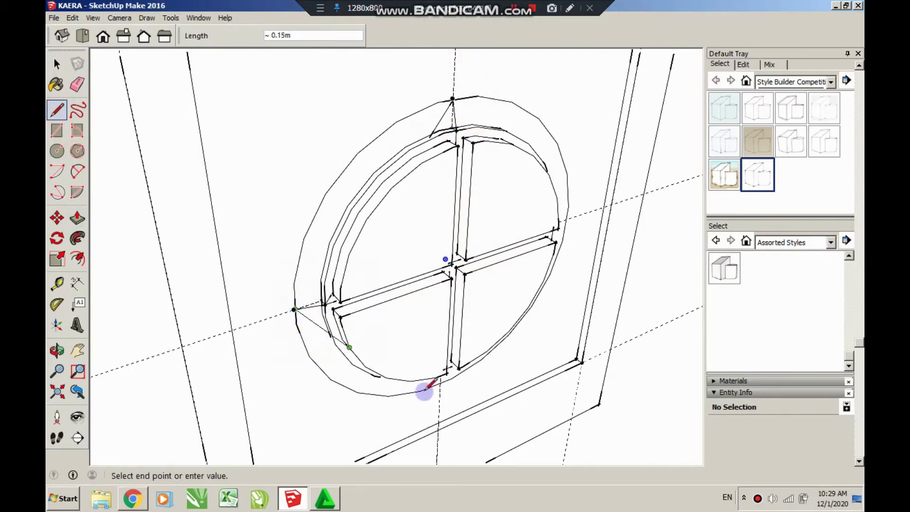
key("space")
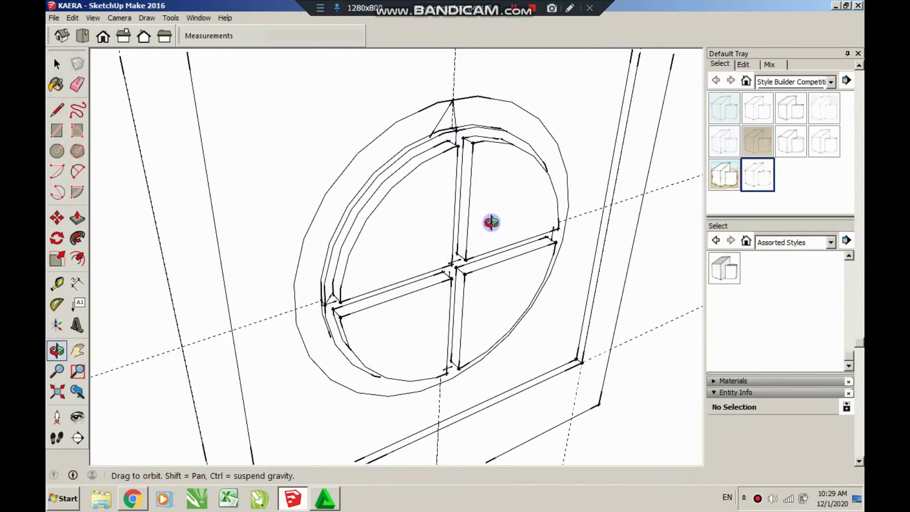
mouse_move(491, 223)
left_mouse_down()
mouse_move(429, 173)
mouse_move(438, 248)
mouse_move(136, 156)
left_mouse_up()
key("e")
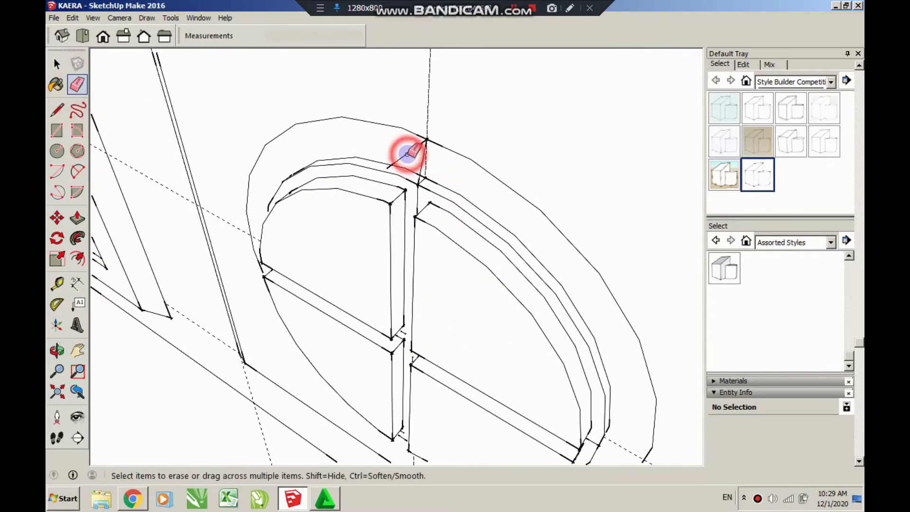
scroll(407, 153, "down", 3)
scroll(409, 152, "up", 2)
scroll(408, 152, "up", 2)
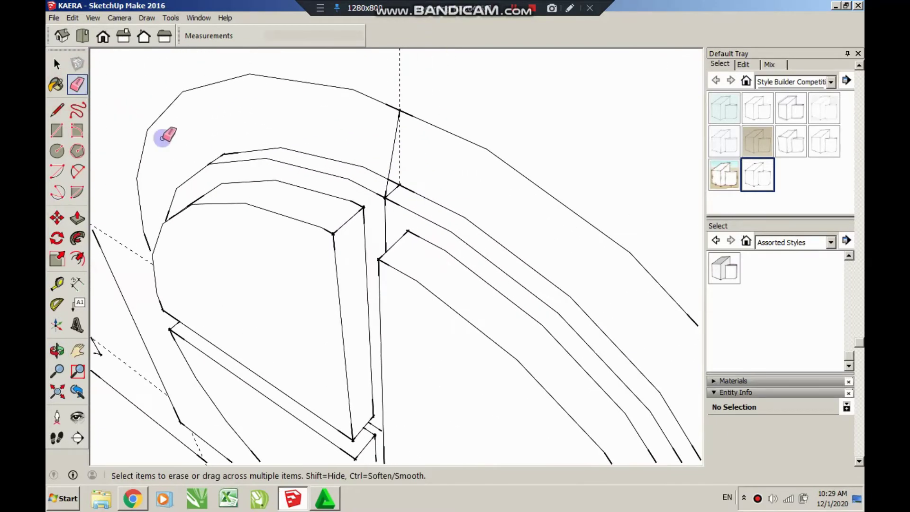
left_click(400, 113)
scroll(397, 183, "down", 3)
key("space")
Step: Sweep the ring profile along the outer arc with Follow Me, then view the camera front
left_click(413, 160)
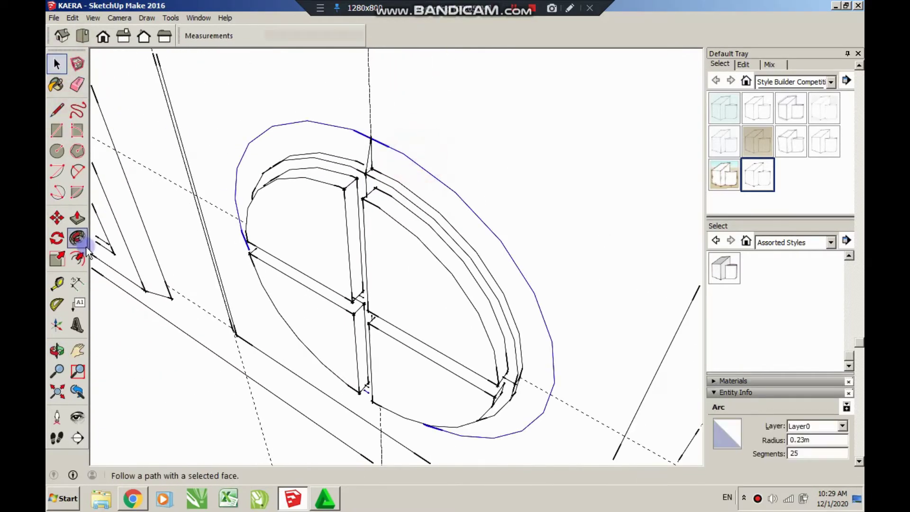
left_click(86, 247)
left_click(393, 303)
mouse_move(393, 304)
middle_mouse_down()
mouse_move(524, 218)
mouse_move(486, 276)
mouse_move(479, 310)
mouse_move(405, 270)
mouse_move(412, 308)
middle_mouse_up()
scroll(486, 277, "down", 1)
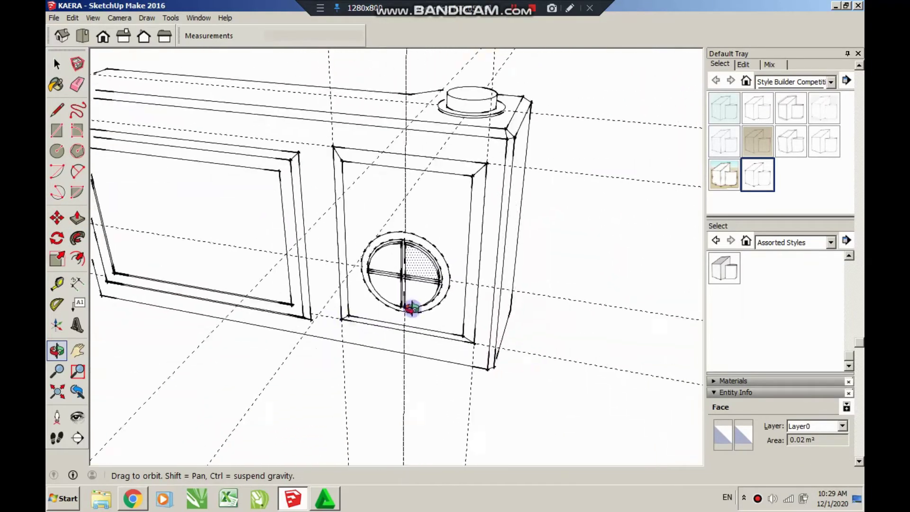
mouse_move(412, 309)
left_mouse_down()
mouse_move(514, 351)
mouse_move(467, 299)
mouse_move(422, 321)
mouse_move(401, 360)
mouse_move(331, 271)
mouse_move(463, 398)
mouse_move(473, 364)
mouse_move(445, 354)
mouse_move(302, 181)
left_mouse_up()
Step: Pull the lens circle out, inset a ring, and pull the inner face further out
left_click(77, 217)
left_click(373, 233)
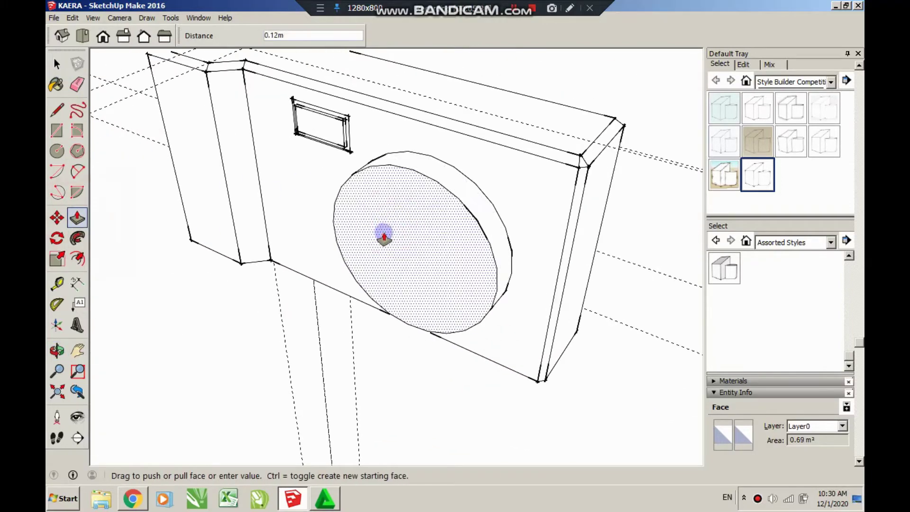
left_click(78, 239)
left_click(354, 221)
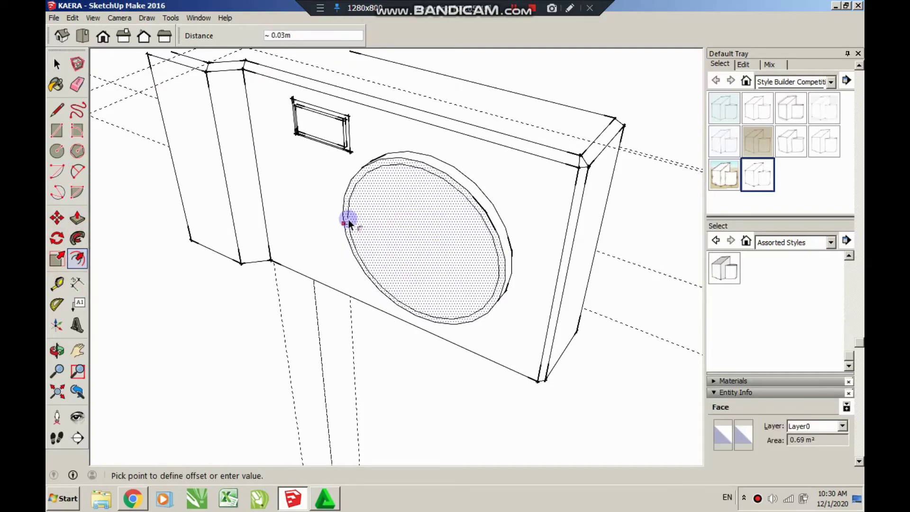
key("p")
left_click(360, 249)
left_click(367, 251)
Step: Add another inset ring and pull the lens face out into a new cylinder step
left_click(77, 258)
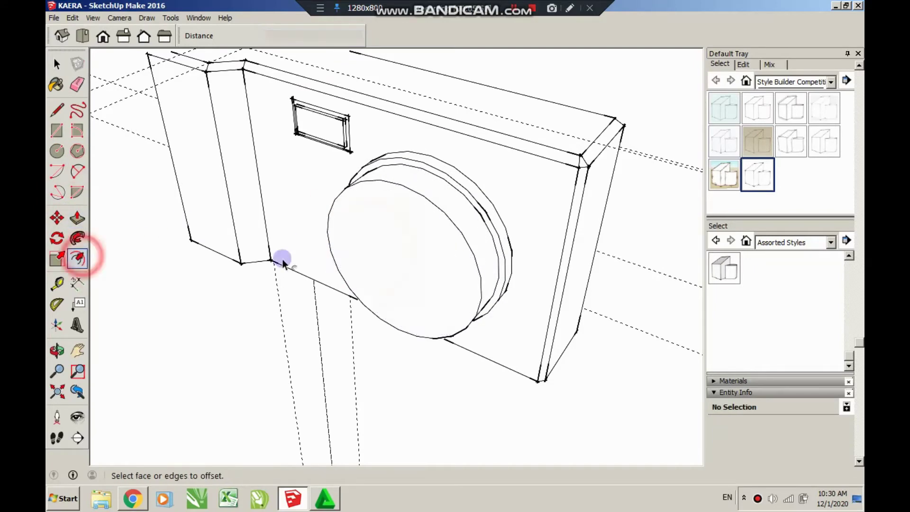
left_click(345, 245)
key("p")
left_click(375, 285)
left_click(345, 291)
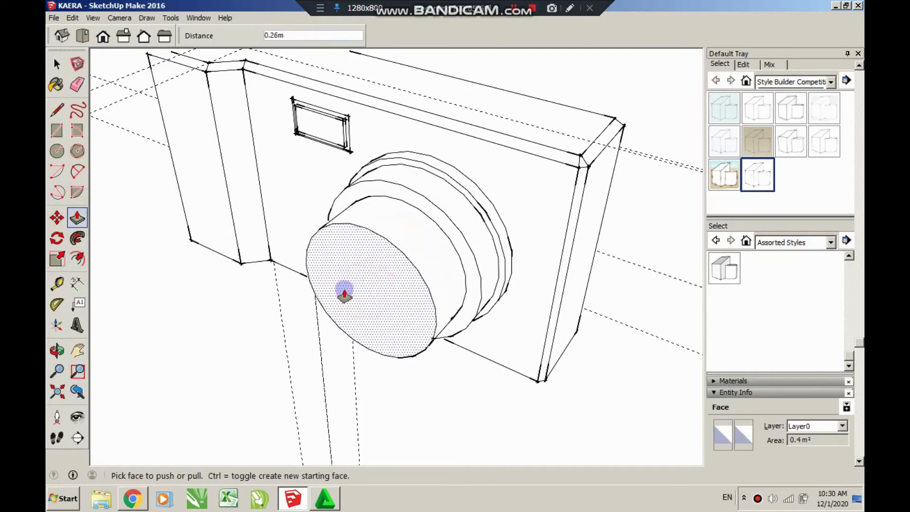
left_click(78, 259)
Step: Recess the innermost lens glass face about 0.02m and orbit to view from above
left_click(308, 246)
left_click(77, 217)
left_click(350, 274)
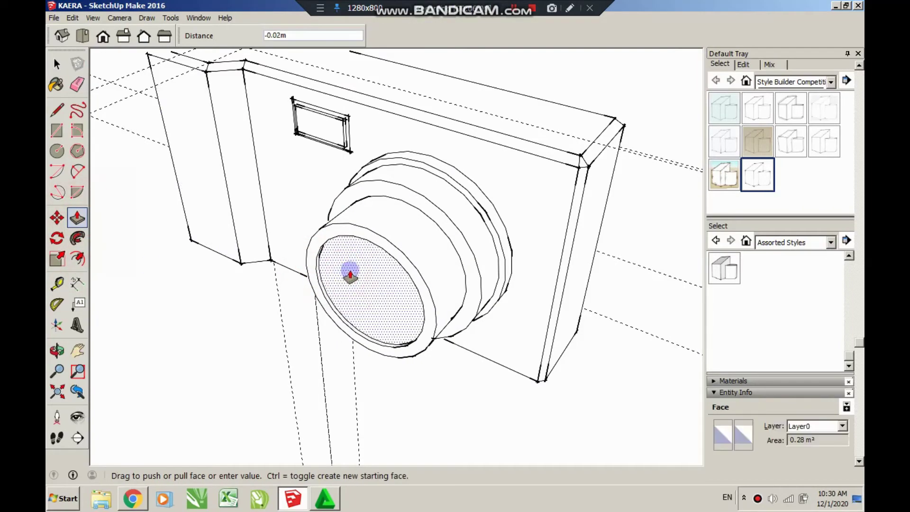
left_click(352, 270)
mouse_move(352, 270)
middle_mouse_down()
mouse_move(387, 295)
mouse_move(341, 300)
mouse_move(403, 316)
middle_mouse_up()
mouse_move(403, 315)
left_mouse_down()
mouse_move(261, 261)
mouse_move(252, 291)
mouse_move(397, 368)
mouse_move(412, 315)
mouse_move(329, 345)
mouse_move(544, 334)
mouse_move(514, 284)
mouse_move(352, 284)
mouse_move(63, 119)
left_mouse_up()
scroll(357, 358, "up", 5)
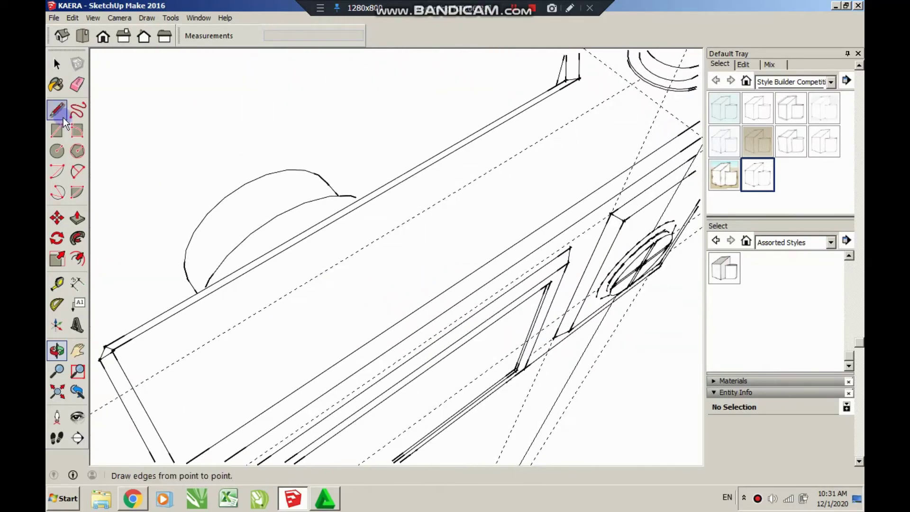
Step: Draw an edge across the camera's top face and pull that rectangle up into a box
left_click_drag(296, 243, 374, 339)
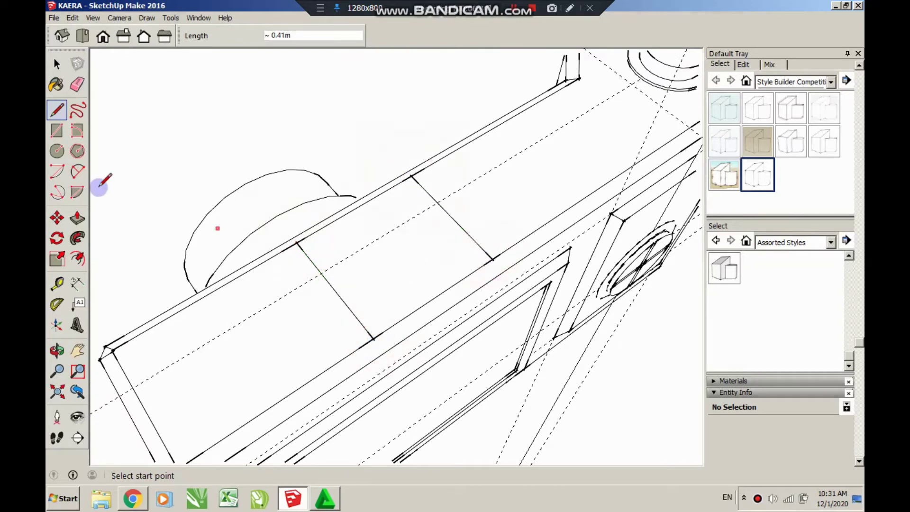
left_click(77, 218)
left_click_drag(372, 244, 374, 238)
Step: Draw a sloping line at one end of the box and push away the corner wedge
left_click(62, 114)
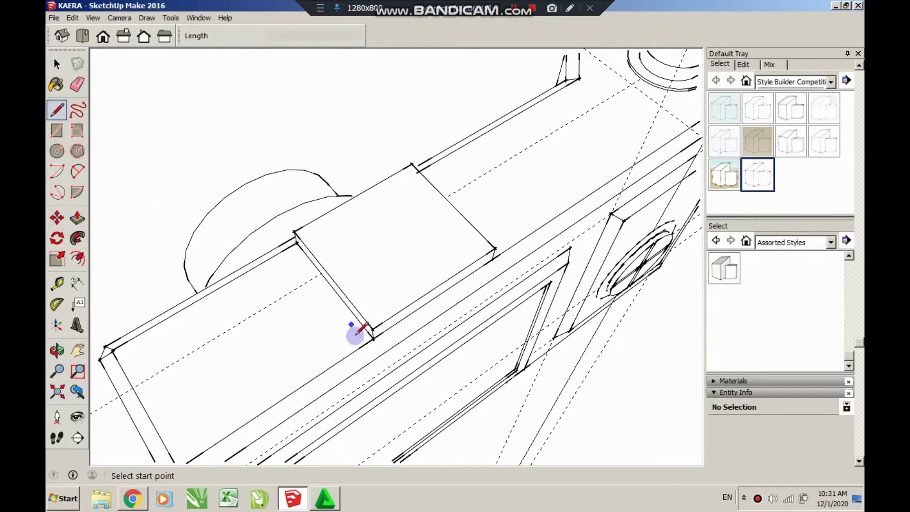
scroll(401, 345, "up", 3)
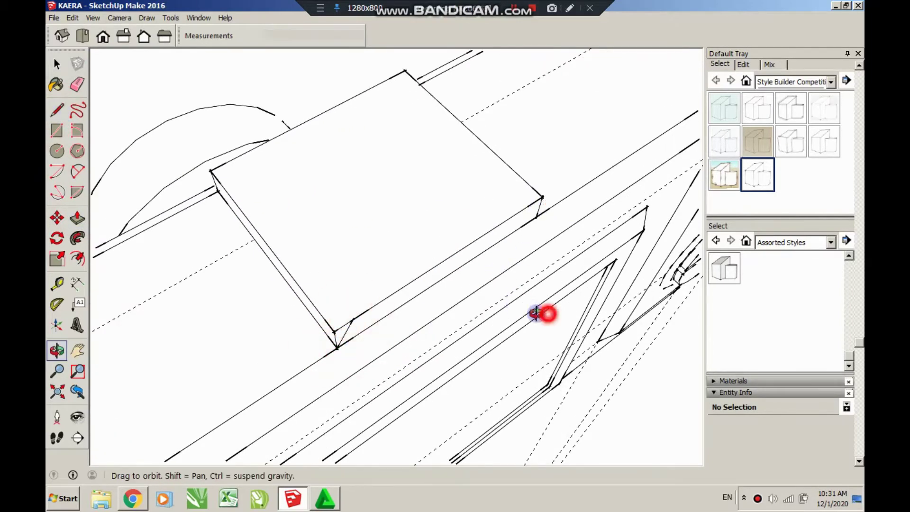
mouse_move(544, 311)
middle_mouse_down()
mouse_move(565, 340)
mouse_move(362, 122)
mouse_move(94, 120)
middle_mouse_up()
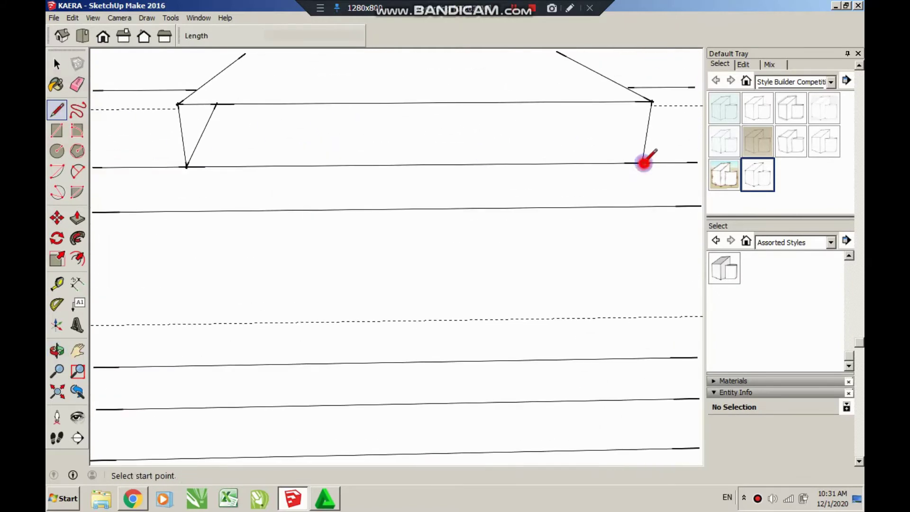
middle_click_drag(498, 260, 363, 208)
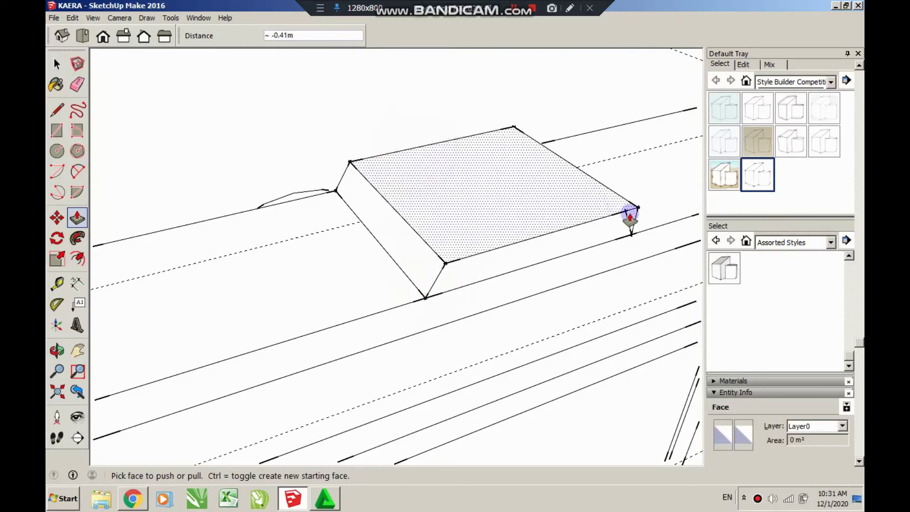
mouse_move(488, 167)
middle_mouse_down()
mouse_move(346, 203)
mouse_move(374, 232)
mouse_move(522, 211)
mouse_move(492, 122)
mouse_move(178, 147)
middle_mouse_up()
left_click(419, 86)
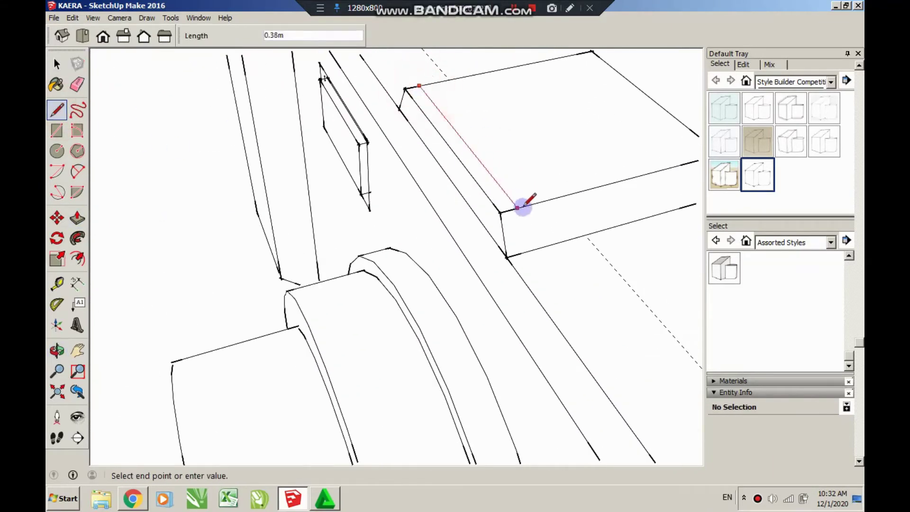
left_click(507, 257)
key("p")
left_click(463, 162)
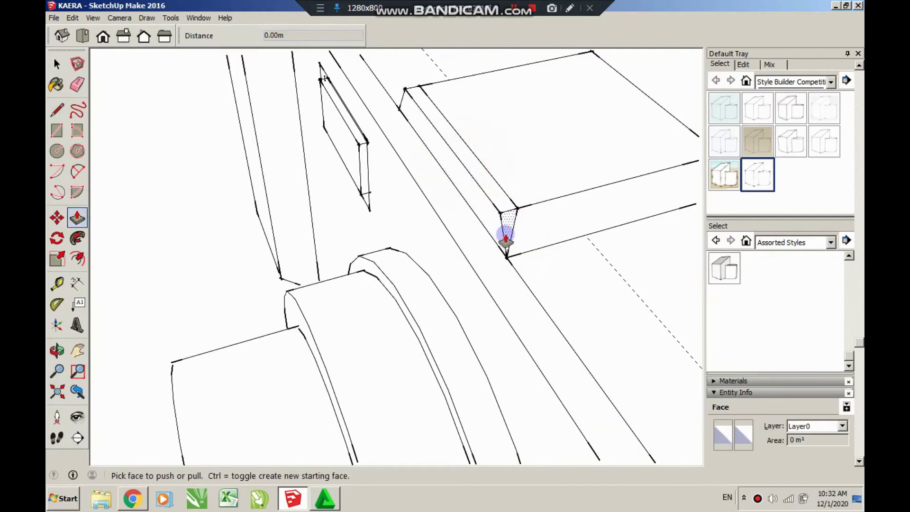
Step: Finish the sloping edge on the box's other end and erase extra edges
mouse_move(432, 208)
middle_mouse_down()
mouse_move(433, 163)
mouse_move(497, 125)
middle_mouse_up()
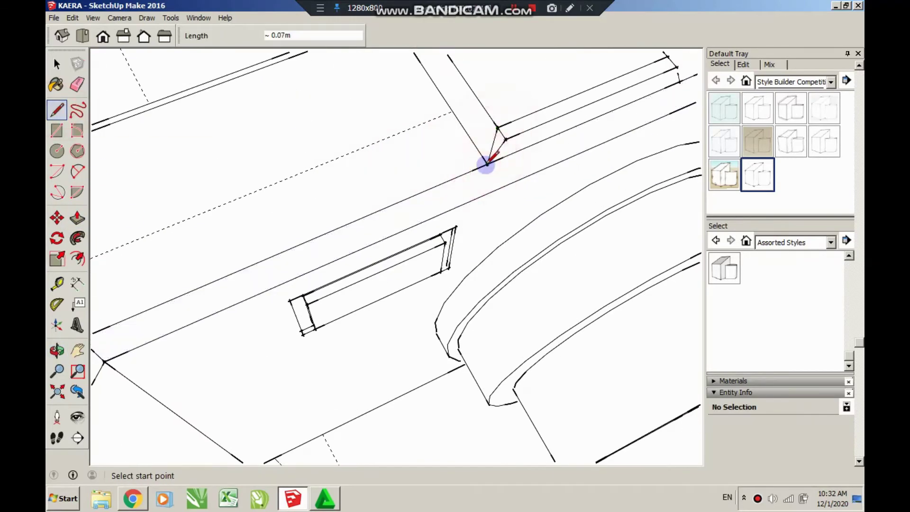
key("e")
left_click(506, 138)
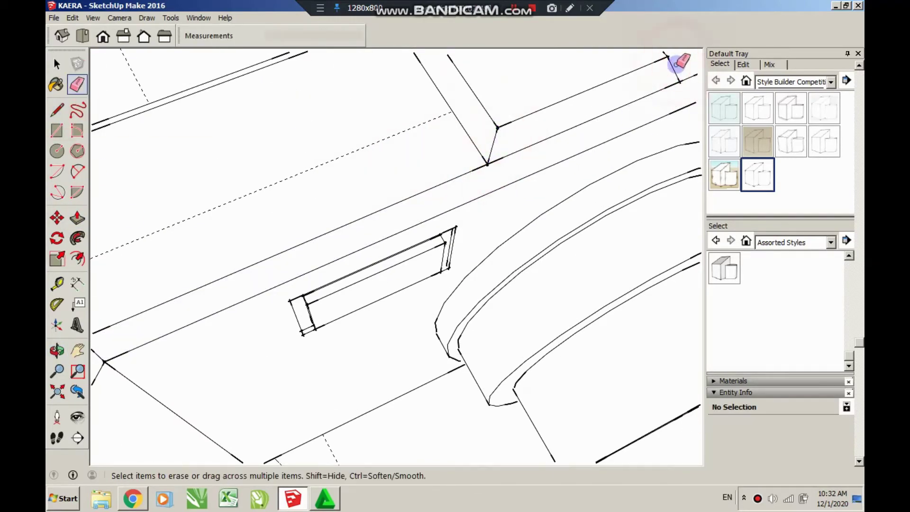
mouse_move(678, 61)
middle_mouse_down()
mouse_move(305, 132)
mouse_move(535, 144)
mouse_move(545, 170)
mouse_move(501, 181)
middle_mouse_up()
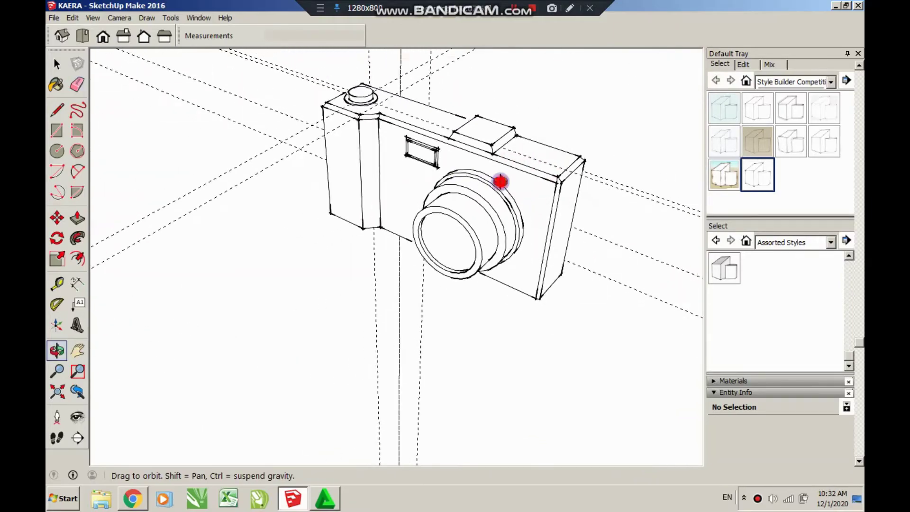
mouse_move(501, 181)
left_mouse_down()
mouse_move(565, 240)
mouse_move(447, 183)
left_mouse_up()
Step: Lay out a guide 0.06m in and push a rectangle 0.02m down into the block top
scroll(433, 193, "up", 3)
scroll(351, 183, "up", 3)
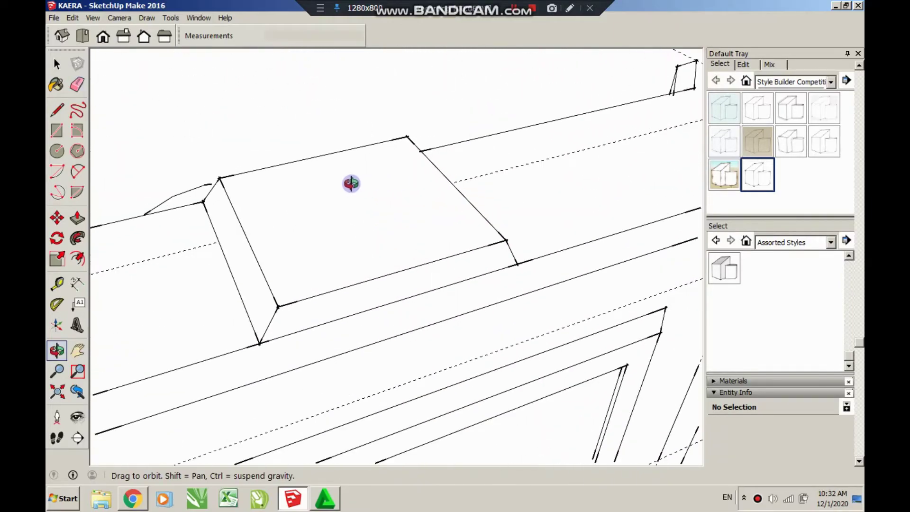
left_click(245, 233)
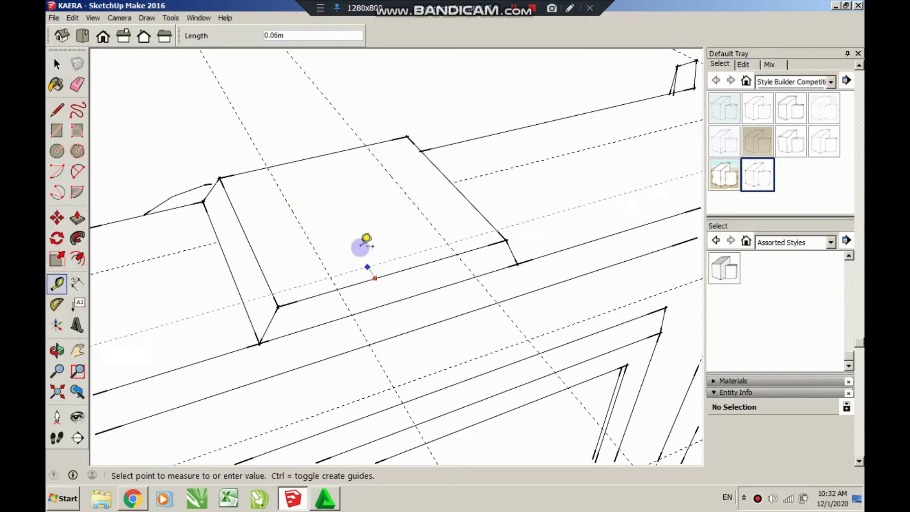
left_click(67, 127)
left_click(268, 168)
left_click(429, 221)
key("p")
left_click(336, 220)
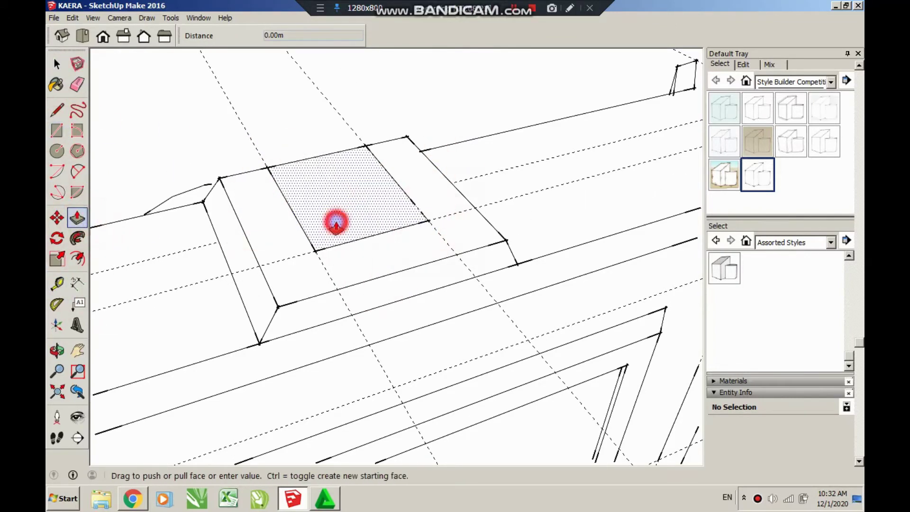
left_click(338, 236)
mouse_move(356, 238)
middle_mouse_down()
mouse_move(564, 254)
mouse_move(431, 176)
mouse_move(442, 189)
mouse_move(303, 236)
mouse_move(303, 185)
mouse_move(401, 212)
mouse_move(289, 212)
mouse_move(306, 207)
mouse_move(359, 228)
mouse_move(246, 272)
mouse_move(356, 240)
middle_mouse_up()
Step: Draw a circle at the recess centre and offset it about 0.01m outward into a ring
key("l")
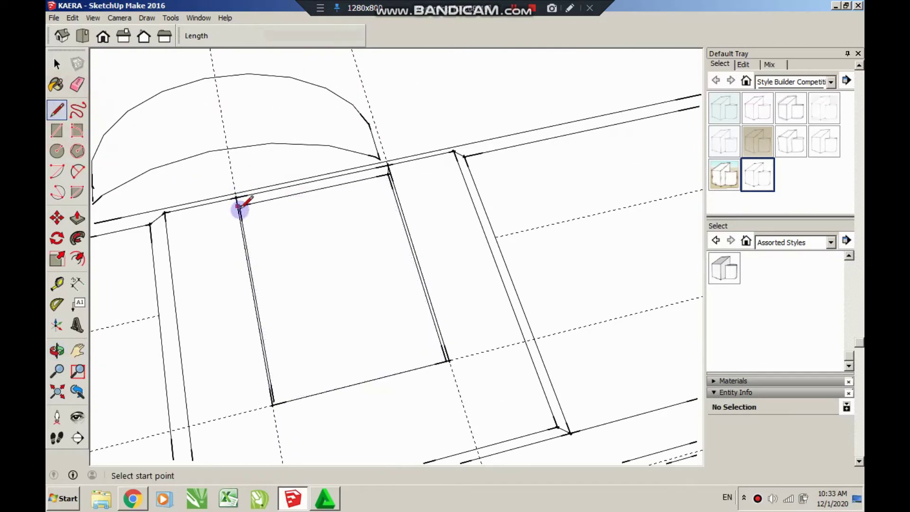
mouse_move(403, 338)
middle_mouse_down()
mouse_move(534, 366)
mouse_move(500, 349)
mouse_move(411, 346)
mouse_move(423, 360)
mouse_move(412, 351)
middle_mouse_up()
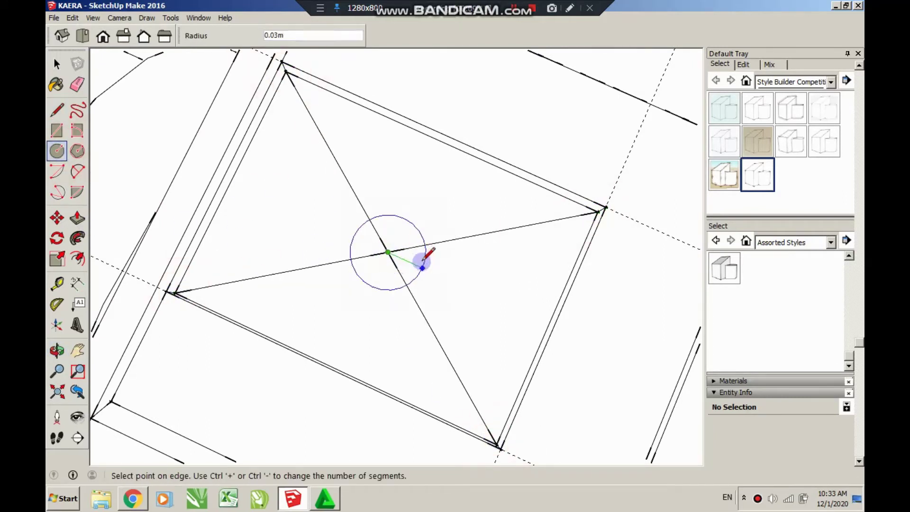
left_click(434, 273)
key("e")
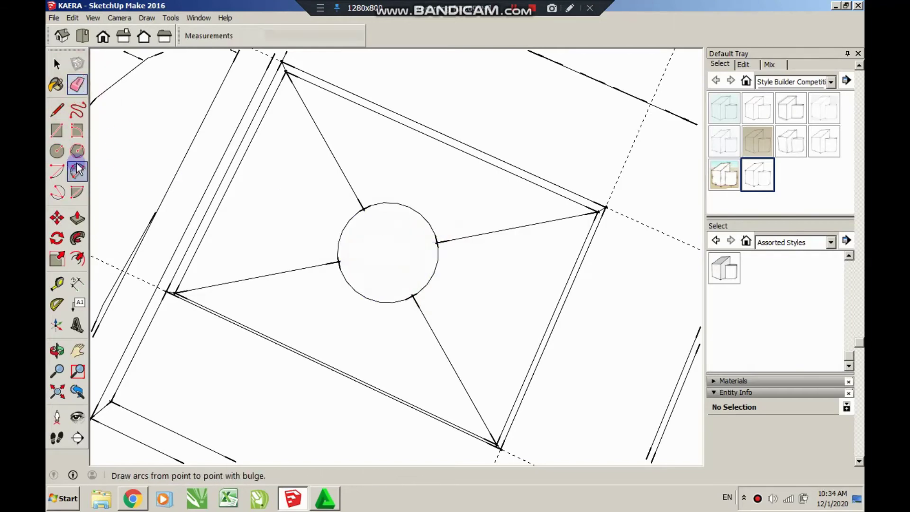
left_click(78, 259)
left_click(356, 240)
left_click(328, 227)
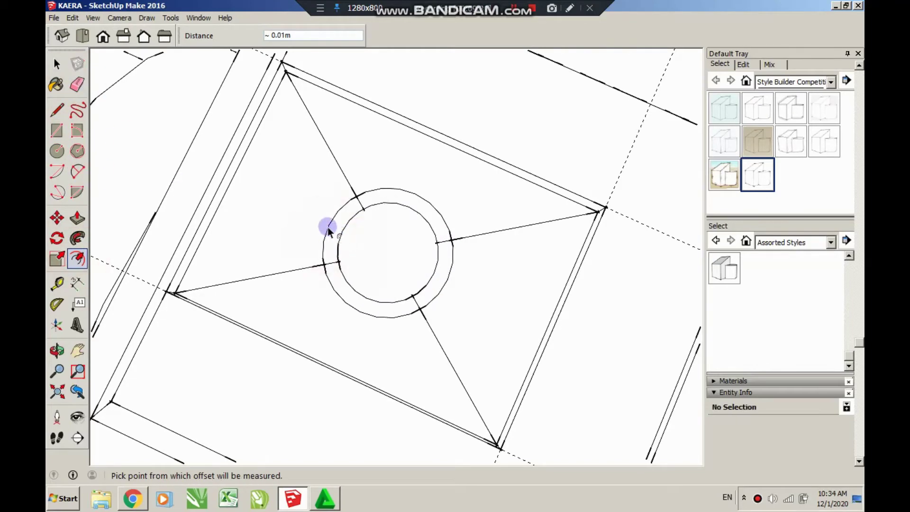
Step: Erase the leftover diagonal edge and draw a bevel edge along the block's sloped end
key("space")
left_click(204, 240)
left_click(335, 167)
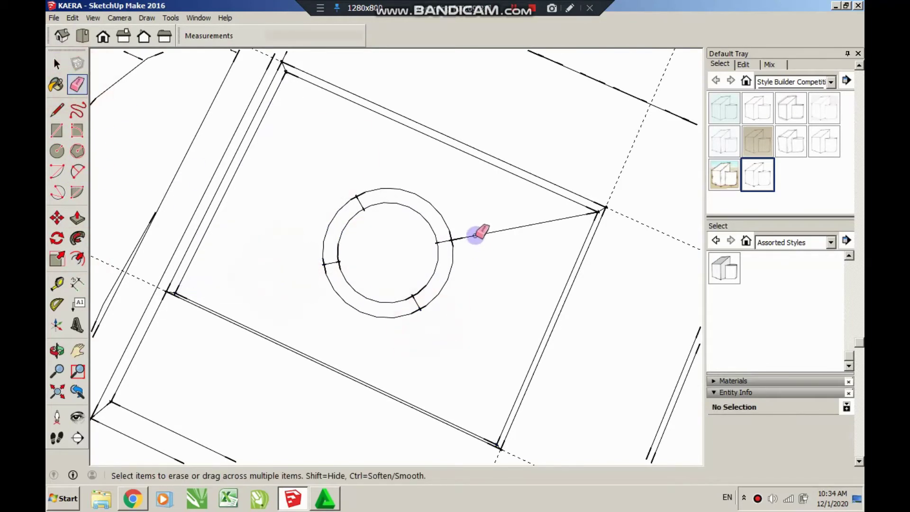
mouse_move(458, 314)
left_mouse_down()
mouse_move(420, 297)
mouse_move(477, 236)
mouse_move(368, 244)
mouse_move(535, 263)
mouse_move(512, 242)
left_mouse_up()
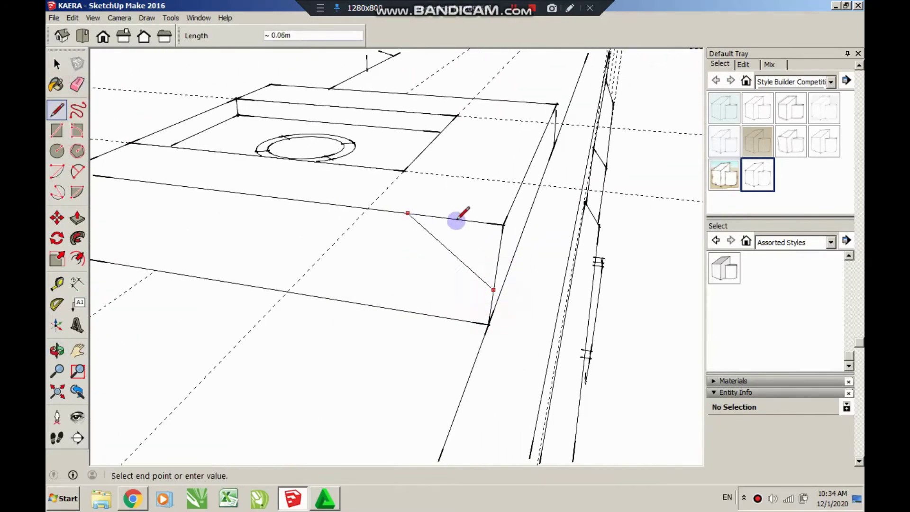
middle_click_drag(471, 283, 433, 264)
left_click(315, 266)
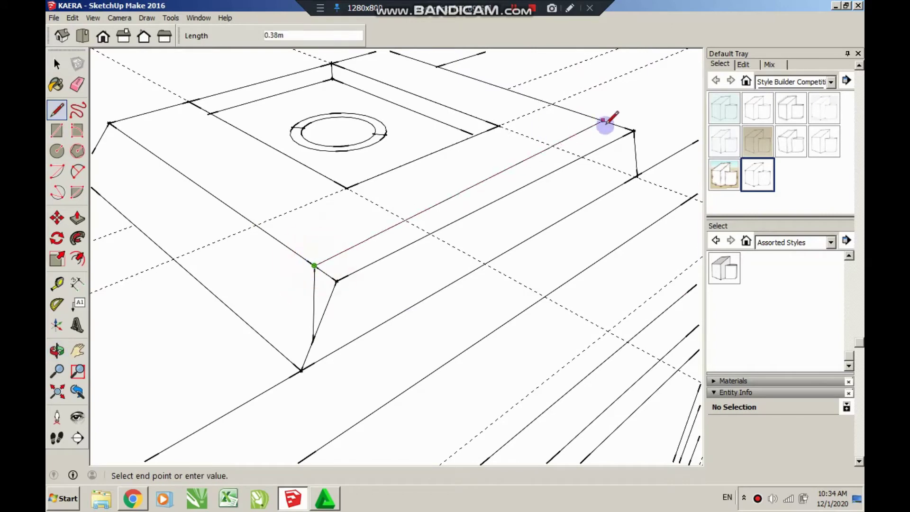
left_click(612, 124)
mouse_move(545, 244)
middle_mouse_down()
mouse_move(416, 270)
mouse_move(294, 236)
middle_mouse_up()
key("e")
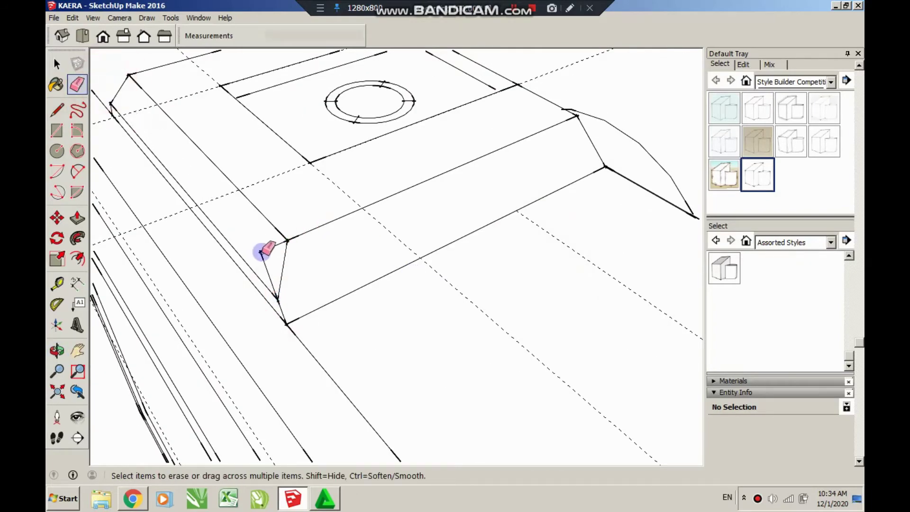
mouse_move(412, 265)
middle_mouse_down()
mouse_move(451, 238)
mouse_move(332, 215)
mouse_move(349, 252)
mouse_move(504, 244)
middle_mouse_up()
Step: Place a Tape Measure guide from the back panel's top edge
scroll(474, 228, "up", 2)
scroll(490, 223, "up", 2)
scroll(555, 319, "up", 2)
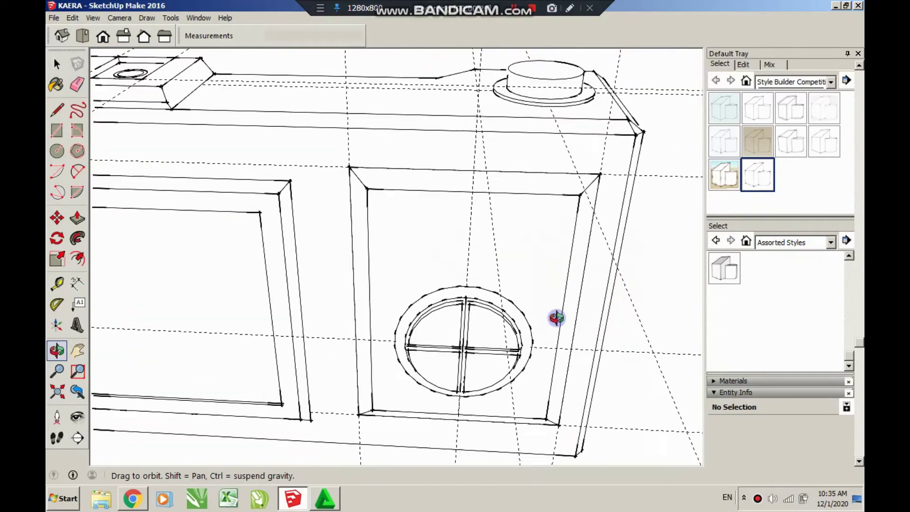
scroll(517, 294, "up", 2)
key("l")
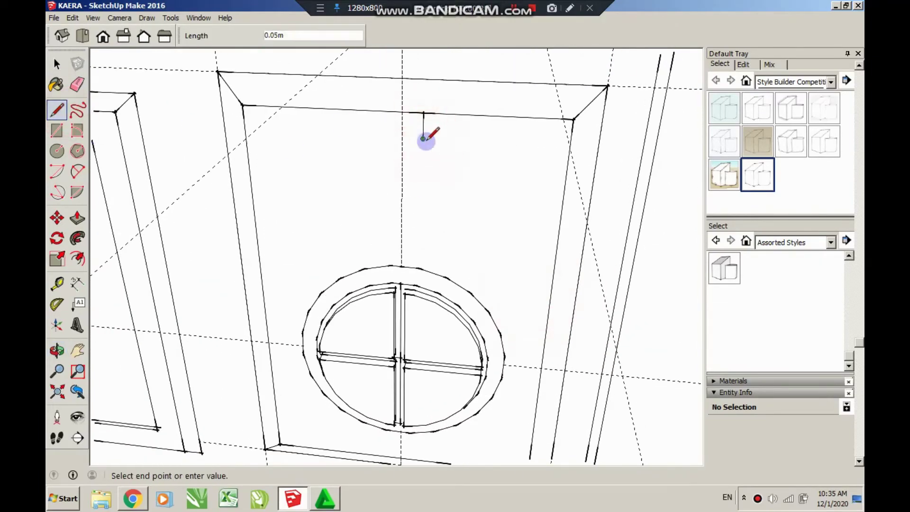
left_click(59, 284)
left_click(438, 114)
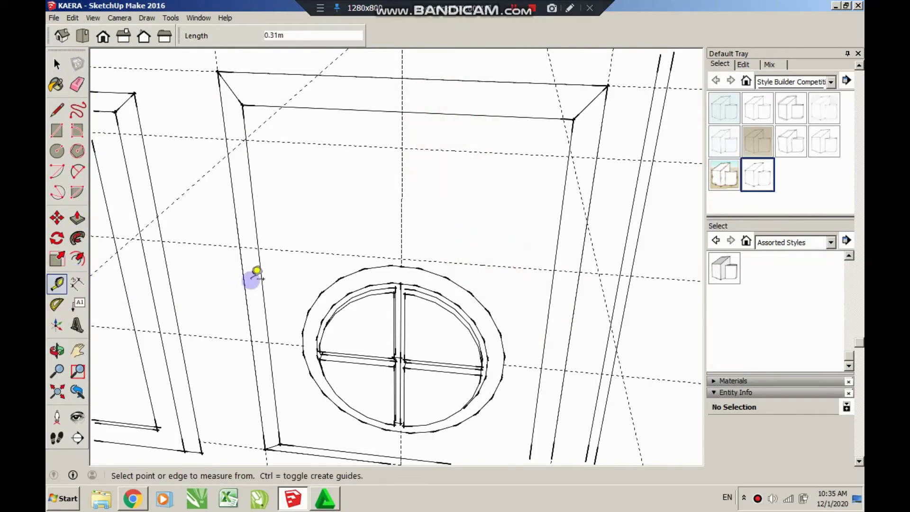
Step: Draw horizontal and vertical grid lines across the back panel face
left_click(77, 258)
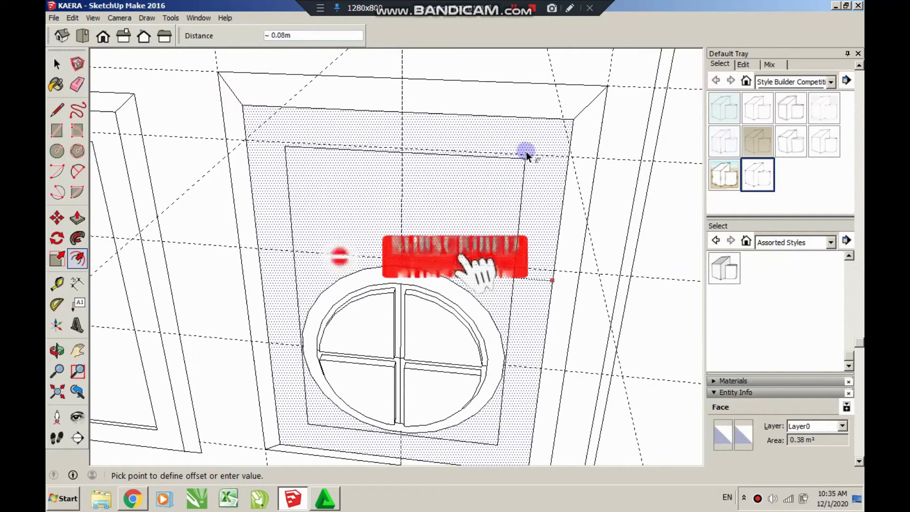
scroll(433, 371, "down", 3)
mouse_move(433, 370)
middle_mouse_down()
mouse_move(493, 299)
mouse_move(429, 325)
mouse_move(420, 242)
middle_mouse_up()
scroll(420, 242, "up", 3)
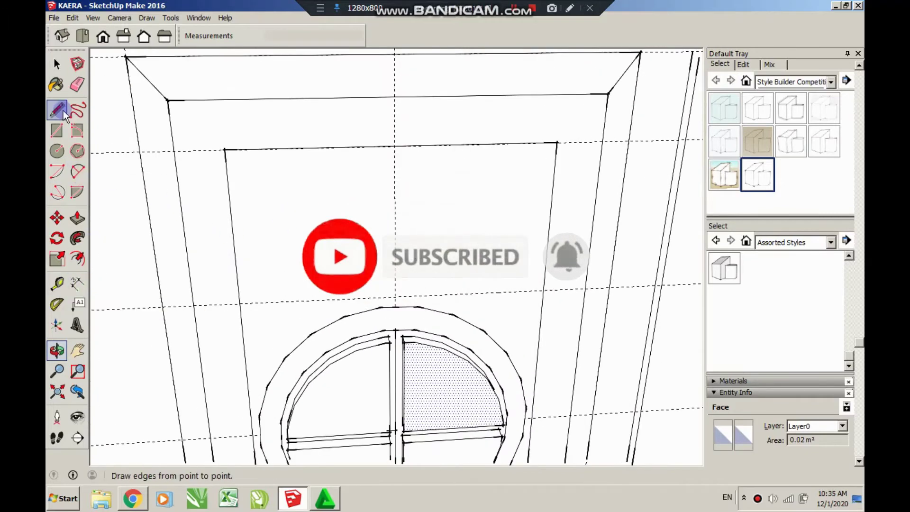
left_click(542, 290)
left_click(395, 298)
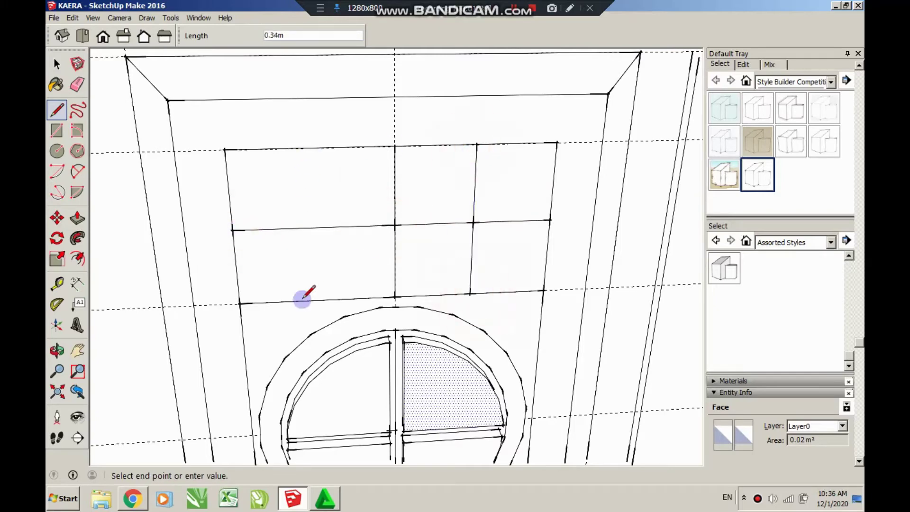
left_click(319, 300)
Step: Select the grid cells and inset an offset outline in the lower-left cell
key("space")
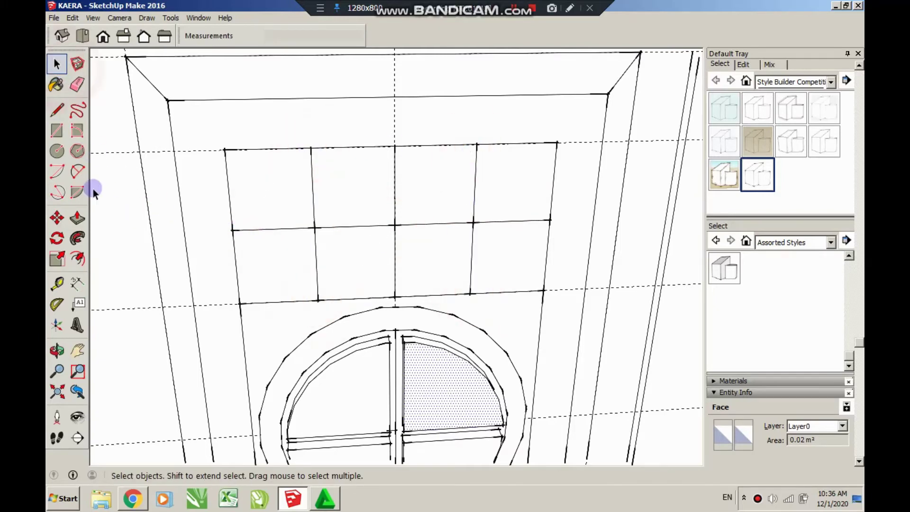
left_click(278, 189)
mouse_move(266, 196)
middle_mouse_down()
mouse_move(493, 319)
mouse_move(349, 266)
mouse_move(294, 215)
middle_mouse_up()
left_click(243, 249)
left_click(418, 186)
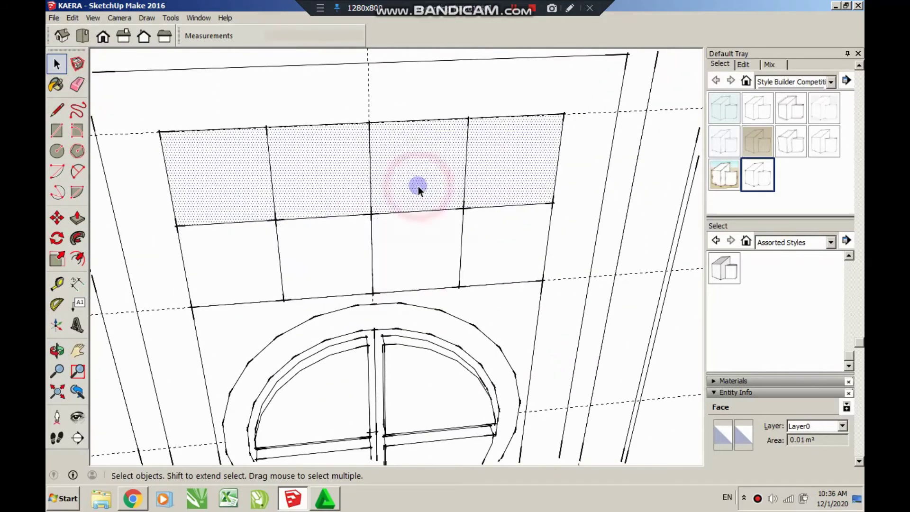
left_click(246, 254)
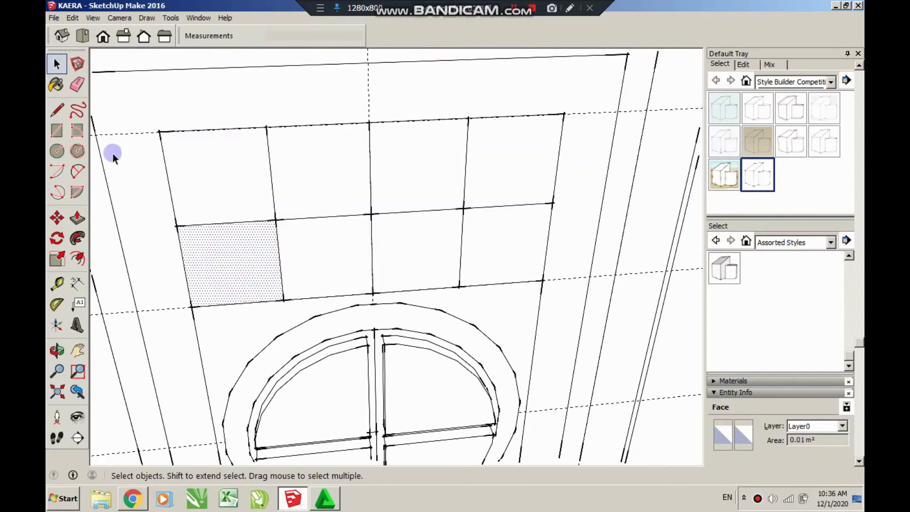
left_click(237, 232)
type("0.01m")
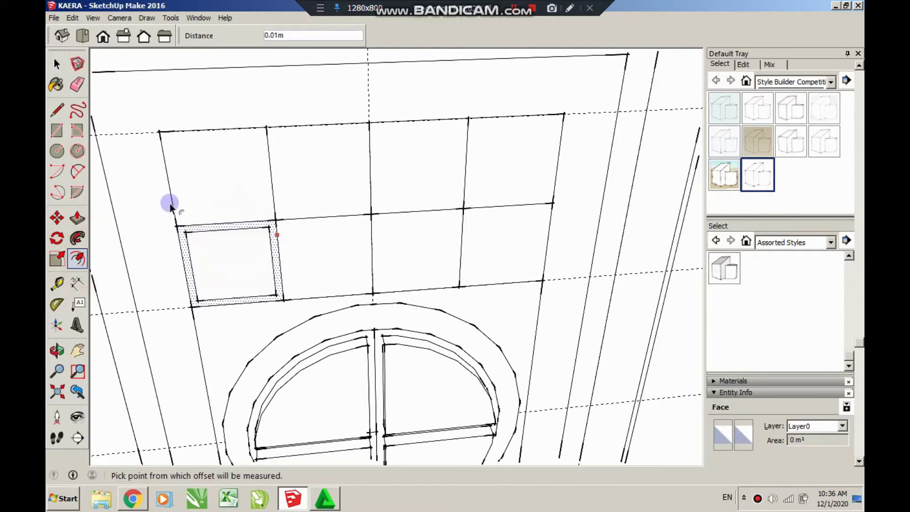
key("space")
Step: Inset offset outlines in the second, third and fourth lower grid cells
left_click(278, 235)
key("space")
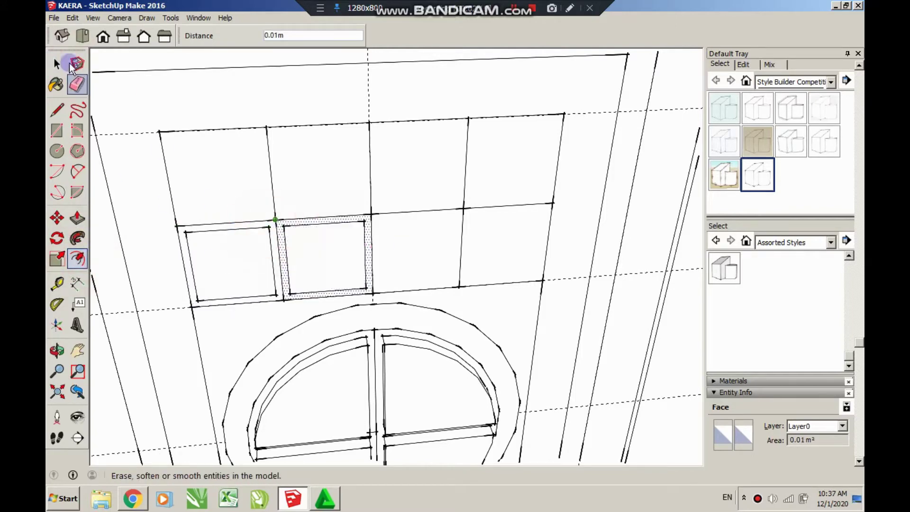
left_click(416, 251)
left_click(377, 237)
key("space")
left_click(479, 249)
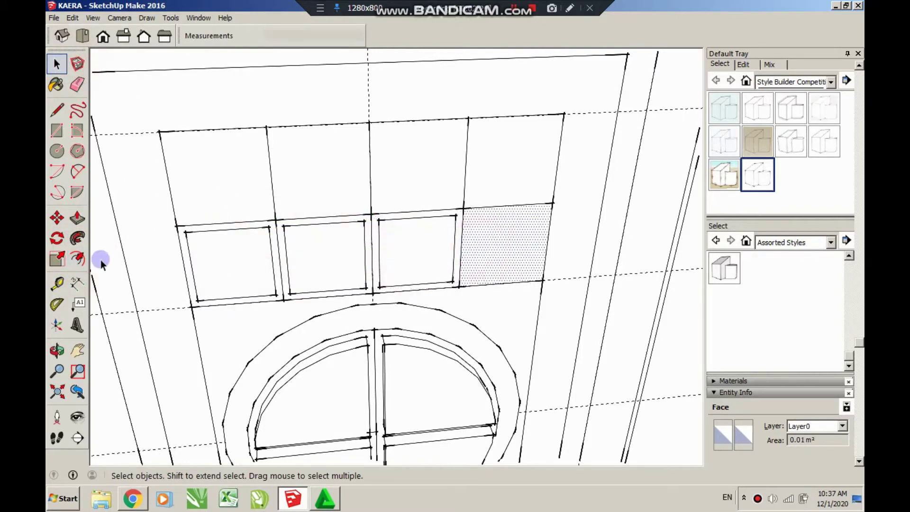
left_click(78, 258)
left_click(454, 278)
left_click(78, 219)
Step: Raise the inset button faces 0.01m with Push/Pull
key("space")
left_click(228, 261)
left_click(77, 218)
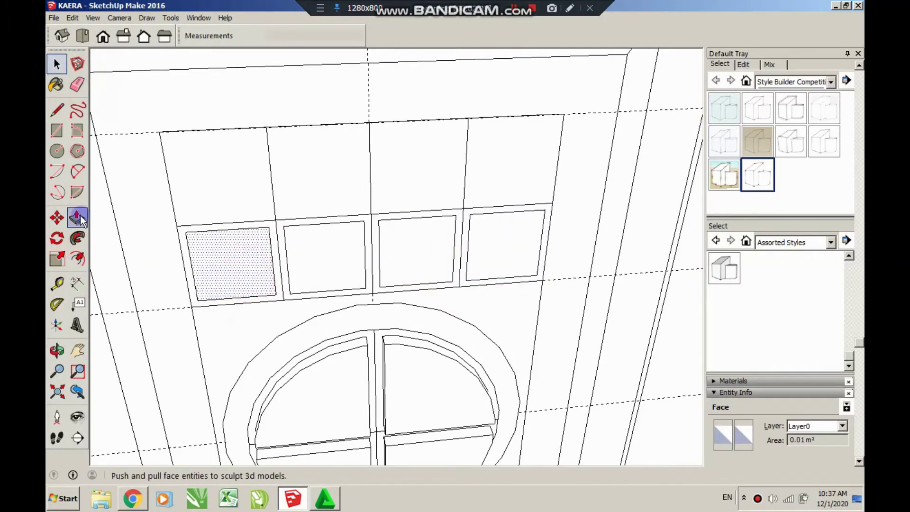
double_click(213, 260)
left_click(399, 265)
left_click(427, 258)
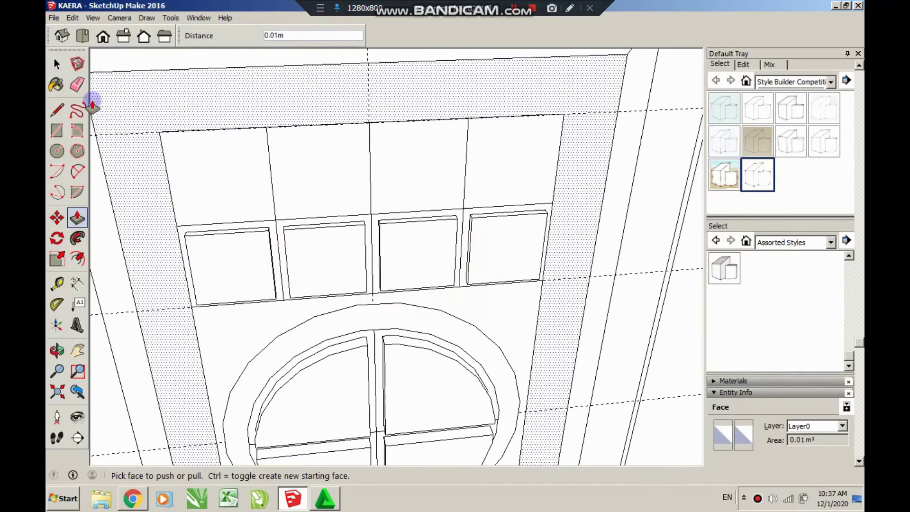
Step: Erase the top panel's vertical lines, inset its outline and raise the strip 0.01m
key("e")
left_click(370, 171)
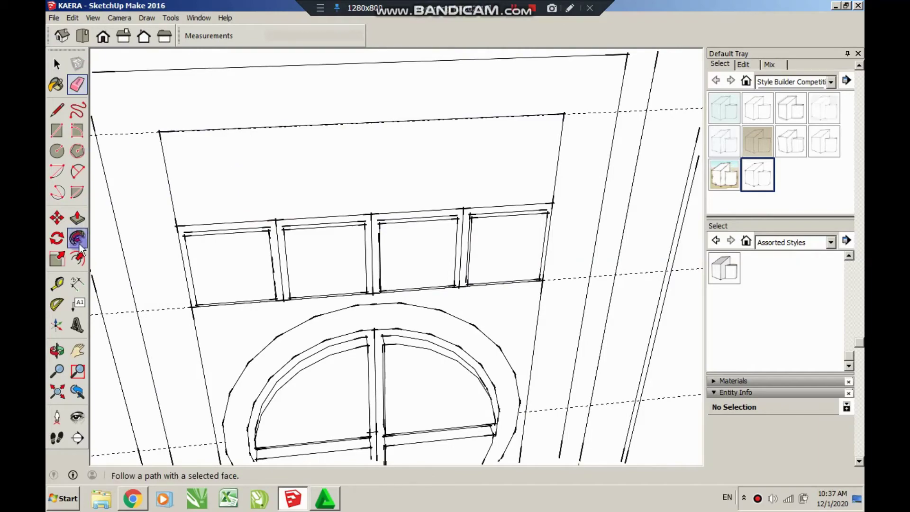
left_click(77, 258)
left_click(178, 190)
key("p")
key("space")
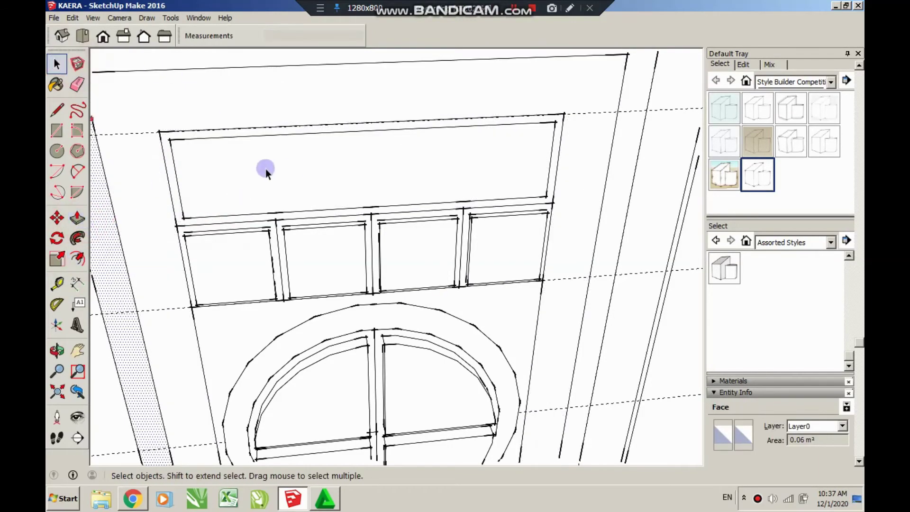
middle_click_drag(264, 166, 237, 197)
left_click(77, 217)
left_click(251, 190)
left_click(255, 267)
scroll(332, 261, "down", 3)
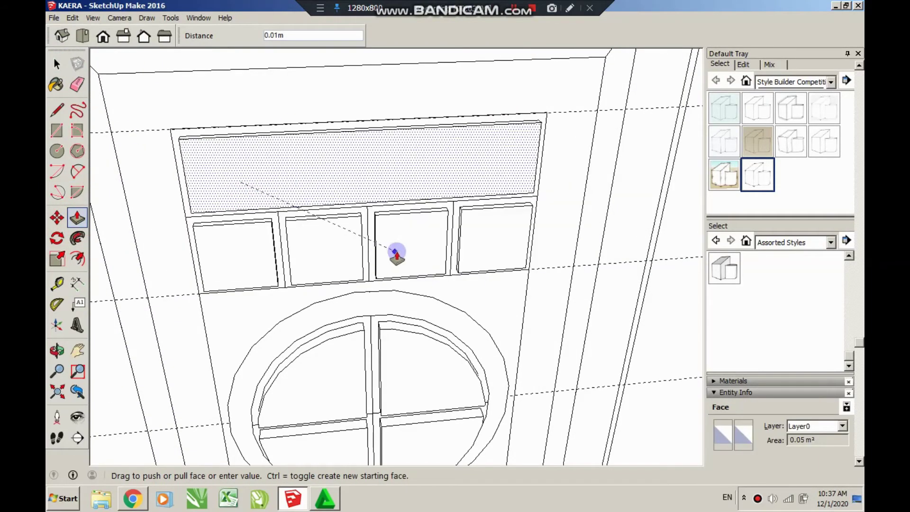
middle_click_drag(397, 254, 214, 150)
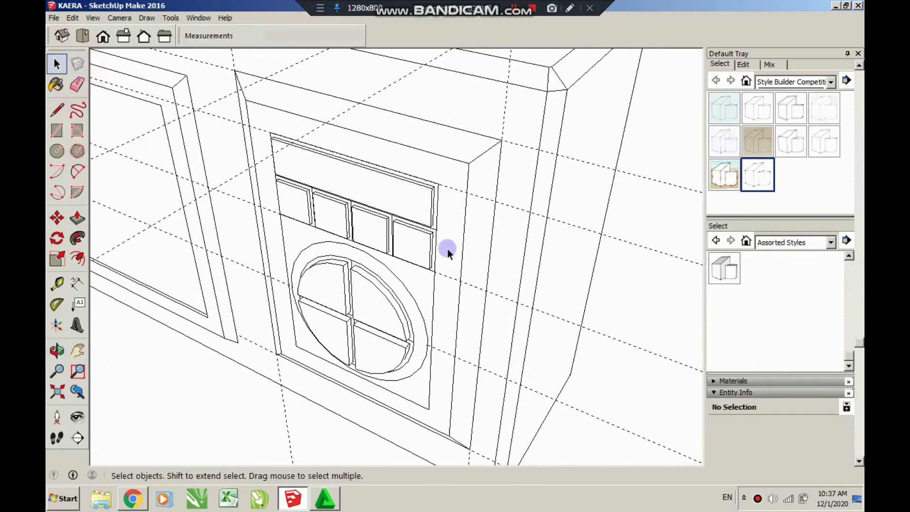
mouse_move(443, 248)
middle_mouse_down()
mouse_move(512, 217)
mouse_move(414, 209)
mouse_move(260, 232)
middle_mouse_up()
Step: Delete all guide lines and select the camera's back screen face
mouse_move(260, 232)
left_mouse_down()
mouse_move(421, 260)
mouse_move(332, 238)
left_mouse_up()
left_click(72, 18)
left_click(107, 113)
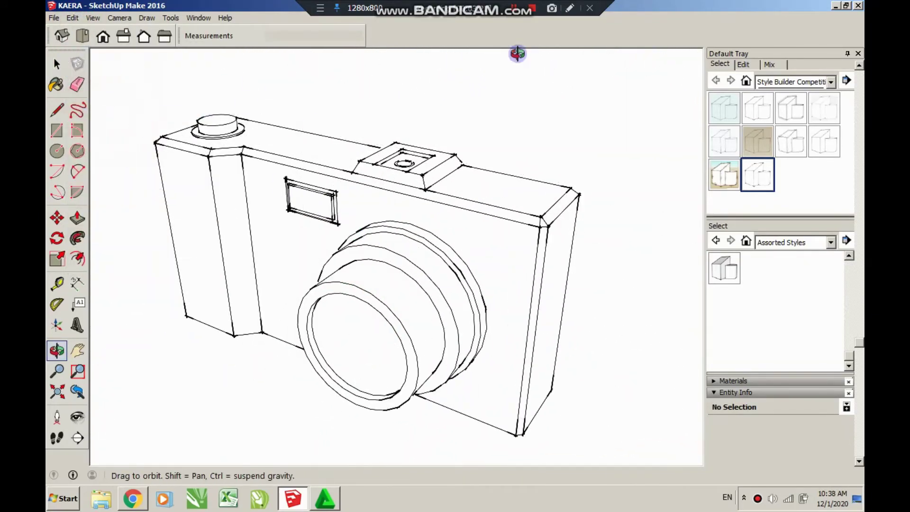
mouse_move(518, 61)
left_mouse_down()
mouse_move(402, 238)
mouse_move(313, 230)
mouse_move(417, 248)
mouse_move(448, 236)
left_mouse_up()
key("space")
left_click(428, 218)
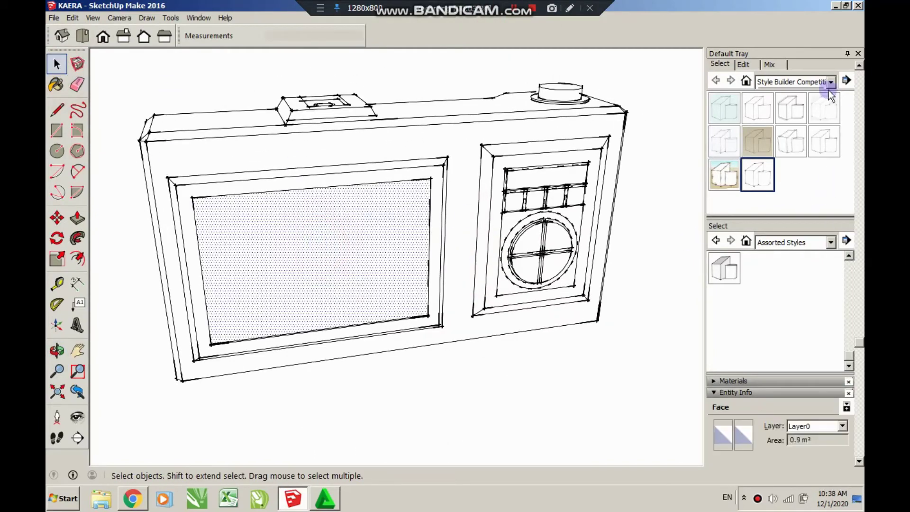
Step: Open the Materials panel and switch to the Glass and Mirrors collection
left_click(748, 380)
left_click(831, 167)
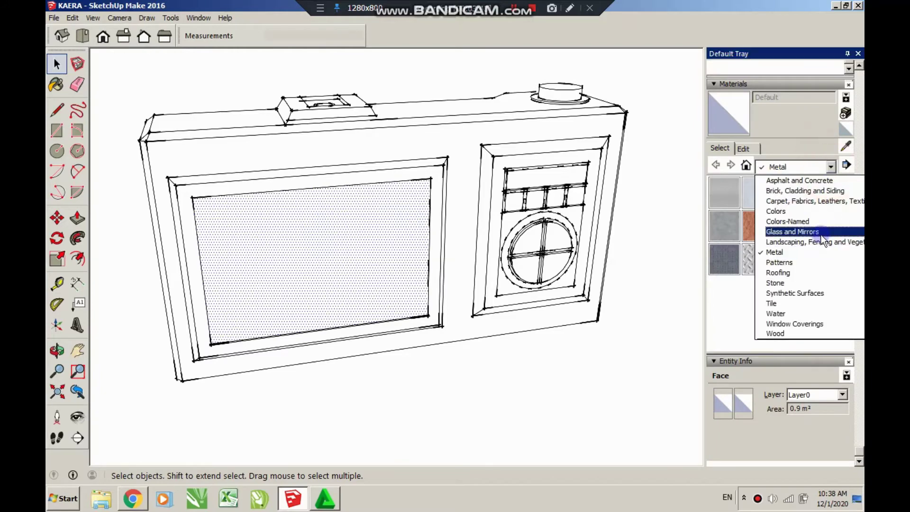
left_click(821, 235)
left_click(831, 166)
left_click(783, 182)
left_click(831, 167)
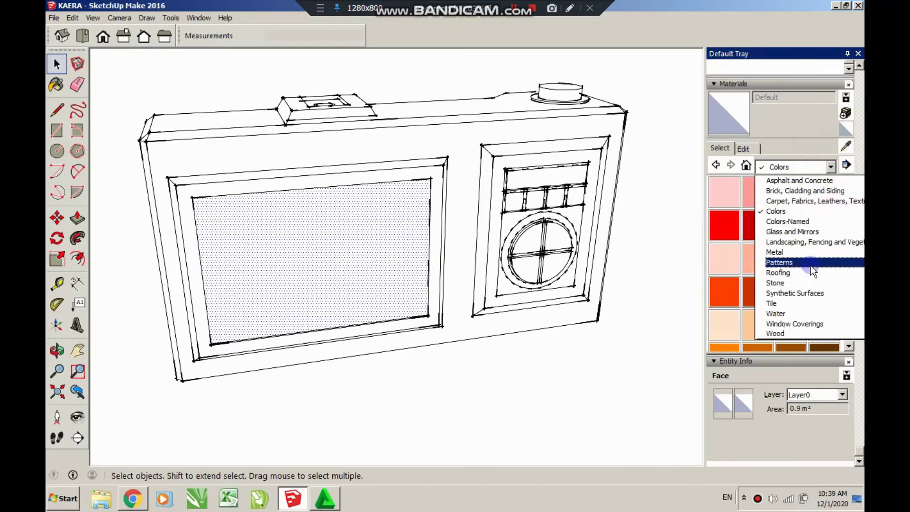
left_click(796, 231)
left_click(824, 225)
Step: Try dark green glass, Mirror 02 and grey glass on the screen, settling on Translucent Glass Tinted
left_click(358, 266)
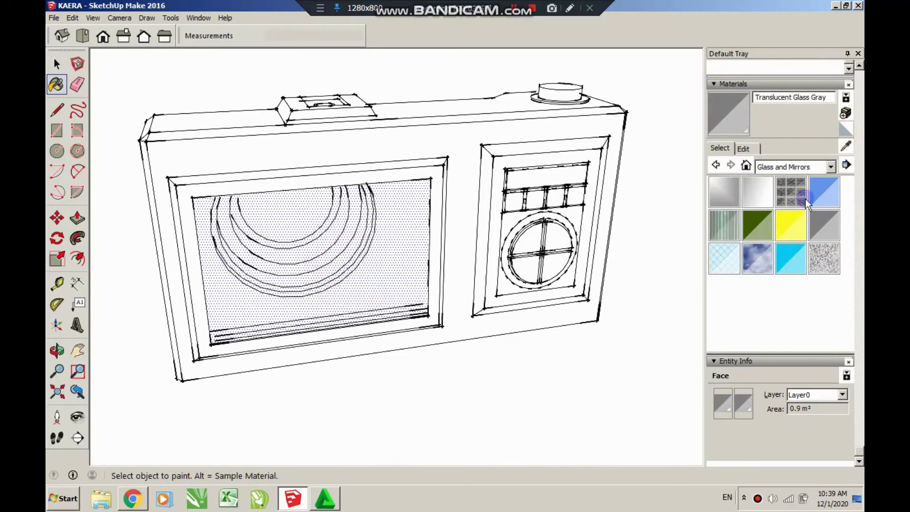
left_click(757, 225)
left_click(410, 273)
left_click(758, 192)
left_click(409, 273)
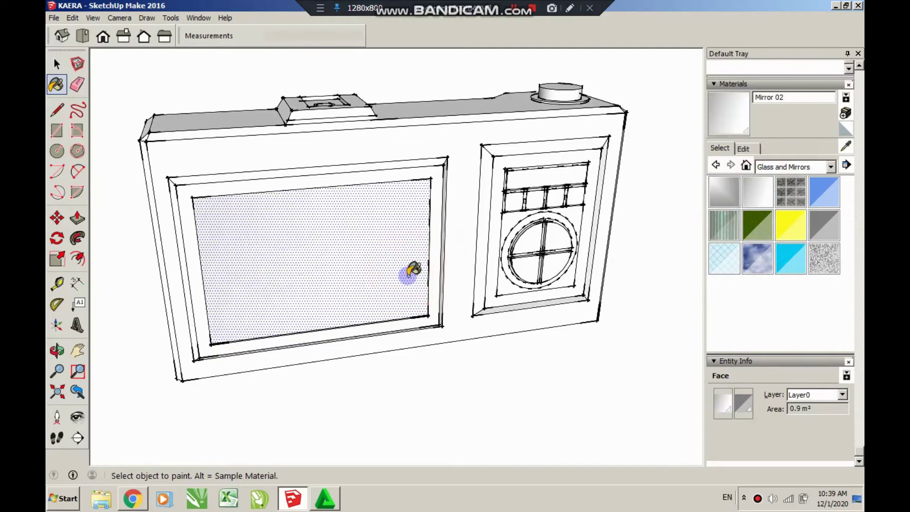
left_click(824, 258)
left_click(404, 264)
left_click(791, 259)
left_click(386, 256)
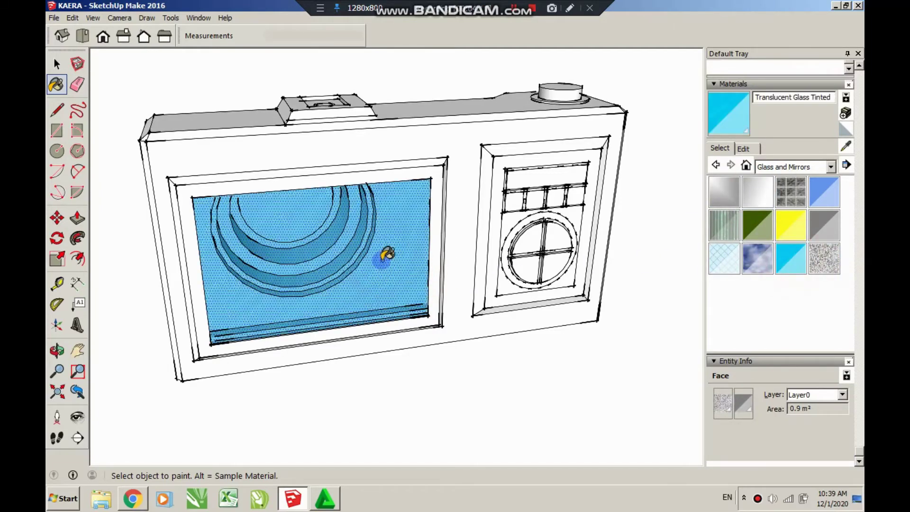
Step: Switch to the Colors collection and apply a dark grey colour
left_click(831, 167)
left_click(777, 207)
scroll(757, 291, "up", 3)
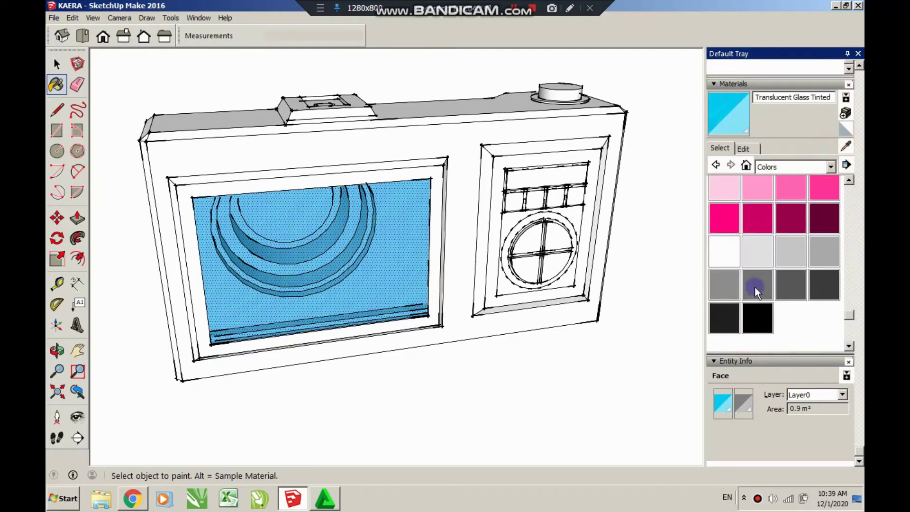
left_click(755, 289)
left_click(392, 275)
mouse_move(477, 291)
middle_mouse_down()
mouse_move(512, 276)
mouse_move(533, 342)
mouse_move(436, 346)
middle_mouse_up()
Step: Paint the lens glass and two lens barrel rings dark grey Color M08
left_click(177, 266)
left_click(725, 318)
left_click(436, 280)
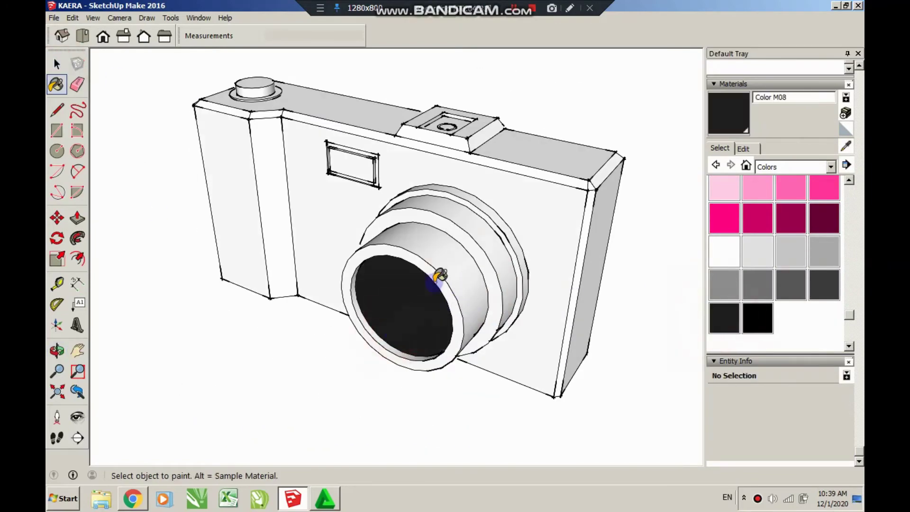
left_click(493, 240)
left_click(498, 223)
Step: Paint the grip's front face and side strip black Color M09
mouse_move(479, 372)
middle_mouse_down()
mouse_move(294, 336)
mouse_move(533, 289)
mouse_move(266, 327)
middle_mouse_up()
left_click(758, 318)
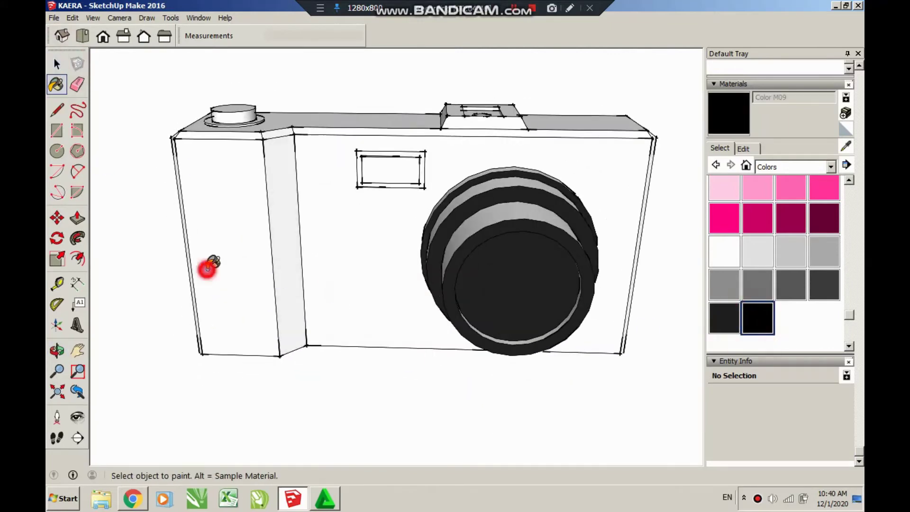
left_click(207, 269)
left_click(286, 264)
mouse_move(287, 264)
middle_mouse_down()
mouse_move(337, 340)
mouse_move(317, 313)
mouse_move(435, 346)
middle_mouse_up()
Step: On the camera's back, paint all sides of the control panel frame dark grey M08
left_click(317, 313)
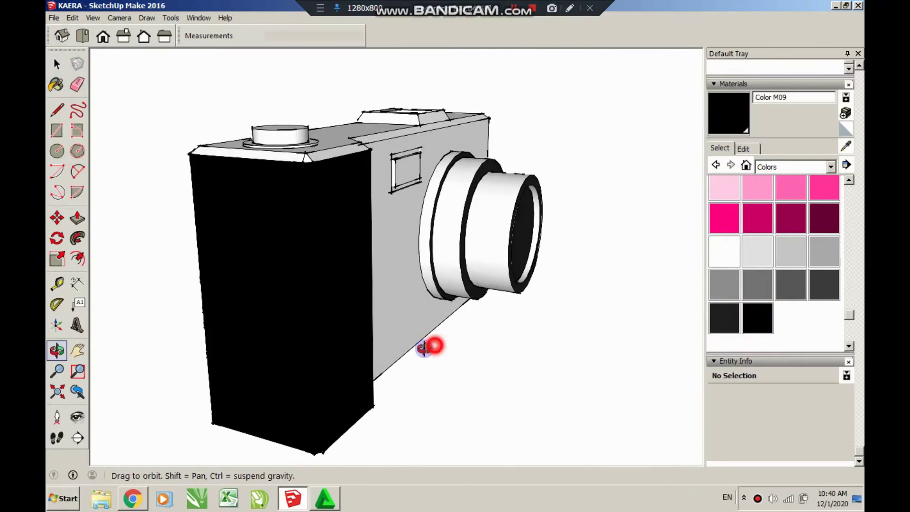
mouse_move(424, 349)
left_mouse_down()
mouse_move(477, 335)
mouse_move(530, 383)
mouse_move(550, 371)
mouse_move(329, 380)
mouse_move(427, 361)
mouse_move(319, 354)
mouse_move(457, 361)
mouse_move(193, 345)
mouse_move(237, 341)
left_mouse_up()
left_click(724, 318)
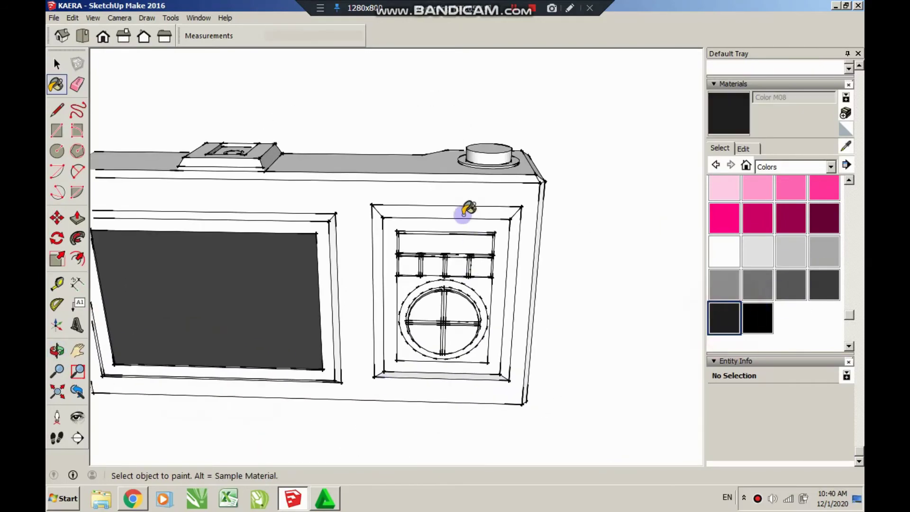
left_click(467, 211)
left_click(376, 281)
left_click(502, 372)
Step: Paint the small display, buttons and all dial quadrants dark grey
left_click(508, 308)
key("o")
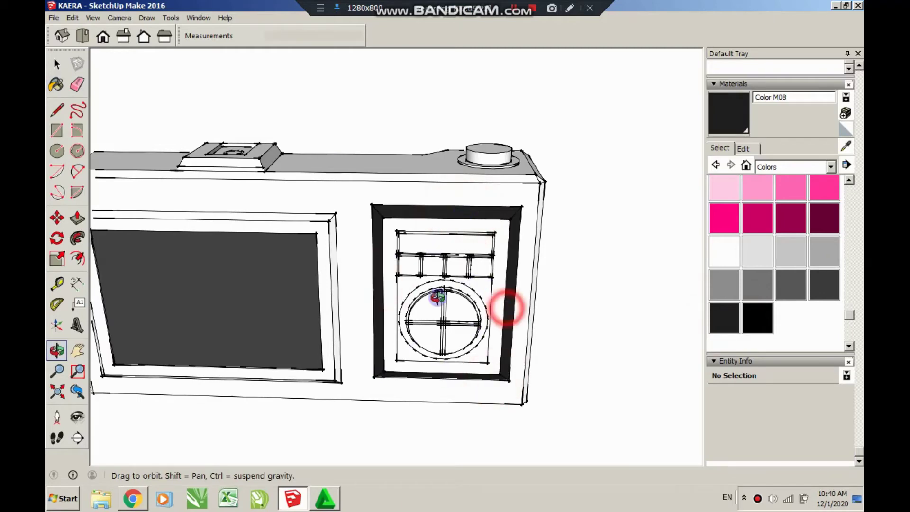
left_click_drag(437, 297, 590, 293)
key("b")
left_click(403, 187)
left_click(362, 230)
left_click(417, 284)
left_click(375, 342)
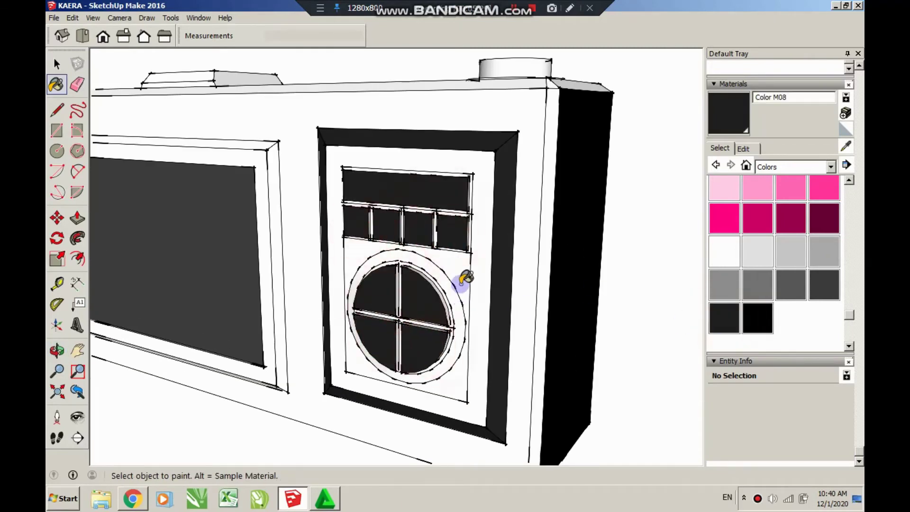
Step: Viewing from above, paint the grip's top face dark grey, cancelling a stray line
key("o")
mouse_move(512, 308)
left_mouse_down()
mouse_move(367, 317)
mouse_move(407, 294)
mouse_move(399, 319)
mouse_move(185, 209)
left_mouse_up()
key("l")
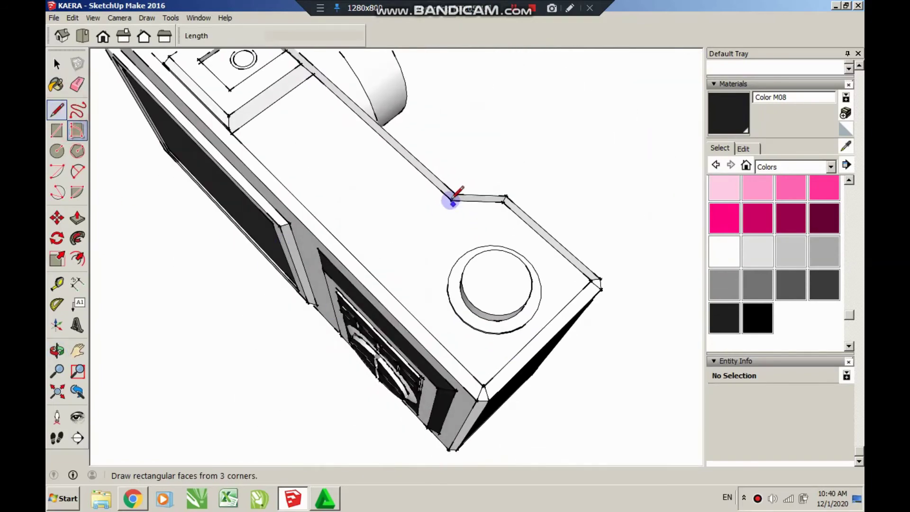
left_click(452, 202)
key("space")
key("b")
left_click(427, 230)
Step: Paint the shutter button's top black Color M09
key("o")
mouse_move(427, 230)
left_mouse_down()
mouse_move(378, 236)
mouse_move(565, 255)
left_mouse_up()
scroll(759, 304, "up", 2)
scroll(761, 296, "down", 5)
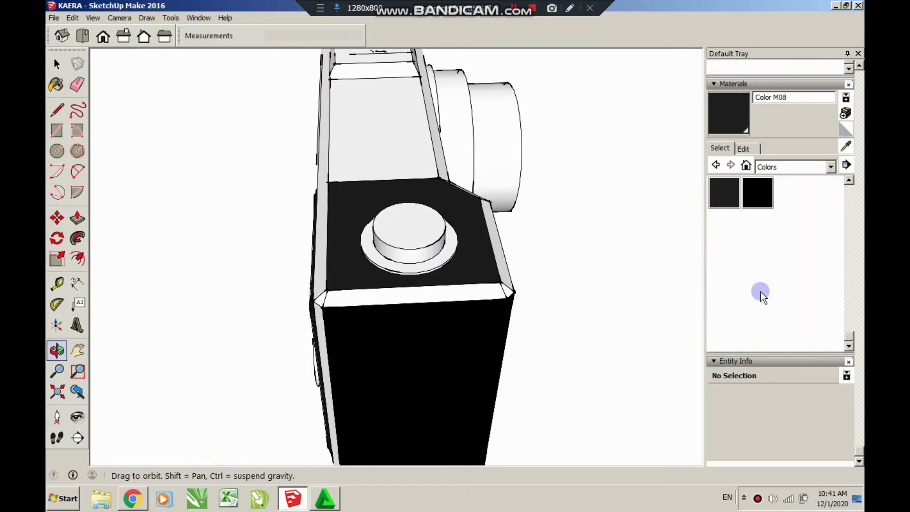
left_click(758, 193)
left_click(412, 247)
key("o")
mouse_move(458, 315)
left_mouse_down()
mouse_move(506, 208)
mouse_move(483, 211)
left_mouse_up()
left_click(56, 84)
scroll(778, 218, "up", 2)
Step: Paint the front viewfinder window grey Color M04
left_click(725, 235)
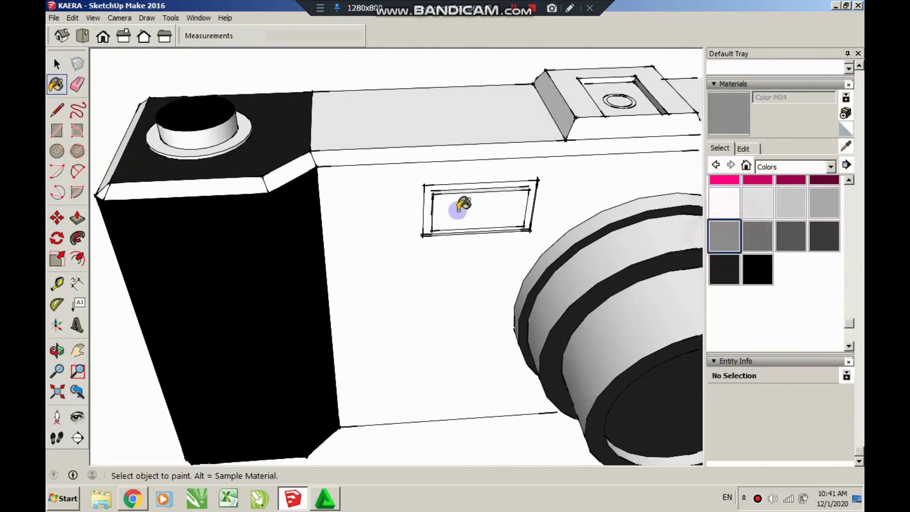
left_click(462, 205)
key("o")
mouse_move(497, 285)
left_mouse_down()
mouse_move(408, 274)
mouse_move(545, 301)
mouse_move(477, 358)
mouse_move(559, 244)
left_mouse_up()
Step: Draw a rectangular outline around the viewfinder with the Line tool to form a face
left_click(78, 109)
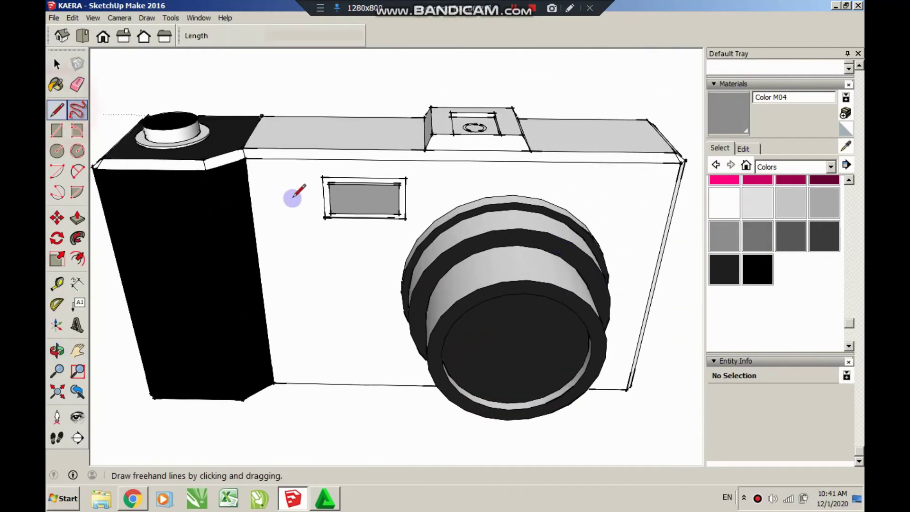
key("l")
left_click(272, 170)
left_click(653, 174)
left_click(641, 224)
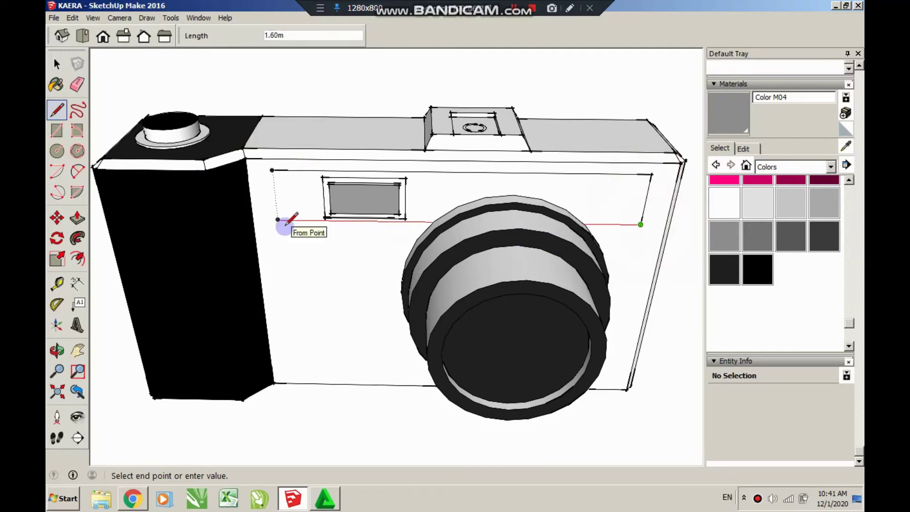
left_click(278, 219)
left_click(272, 169)
Step: Push/Pull the new plate around the viewfinder out 0.01m
left_click(57, 63)
scroll(406, 209, "up", 3)
middle_click_drag(406, 209, 419, 246)
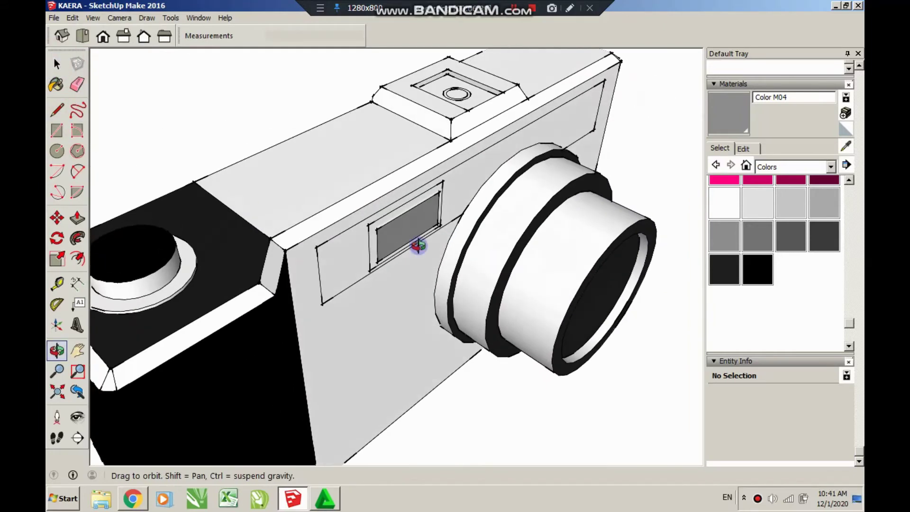
left_click_drag(418, 246, 464, 254)
scroll(392, 242, "up", 3)
key("p")
left_click(227, 280)
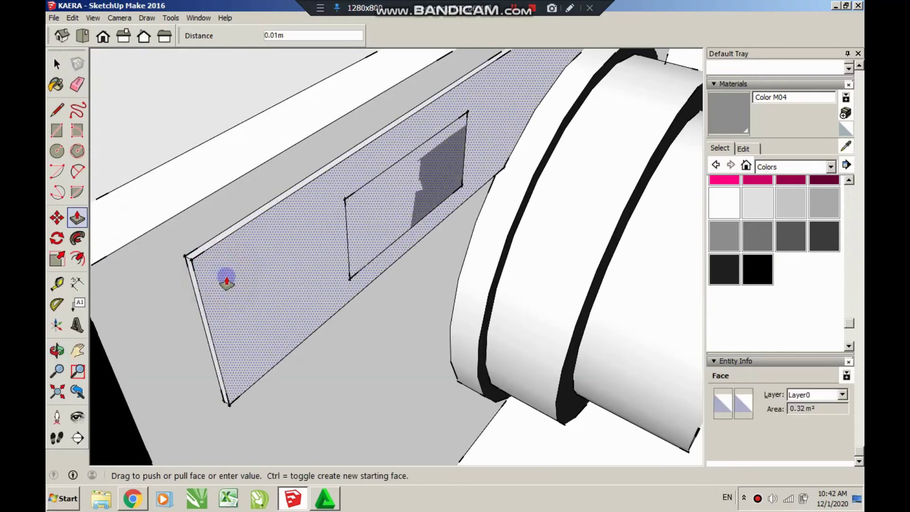
left_click(213, 270)
Step: Recess the viewfinder window into the plate and pull the surrounding panel out
left_click(380, 240)
left_click(335, 239)
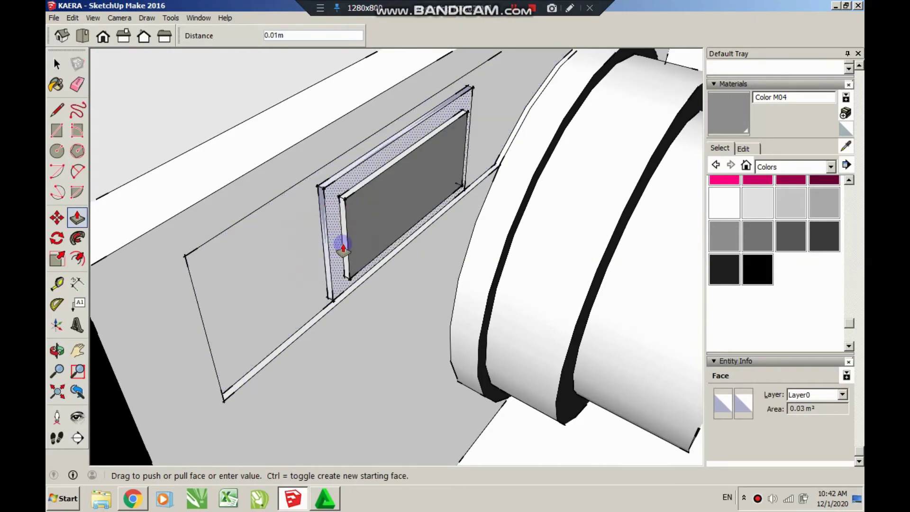
left_click(342, 251)
left_click(327, 266)
left_click(356, 305)
middle_click_drag(356, 305, 321, 300)
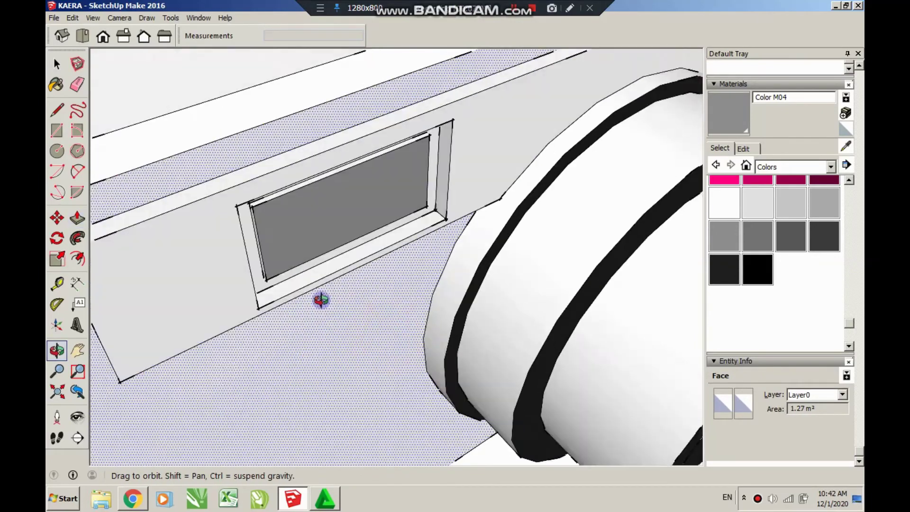
scroll(321, 300, "down", 10)
left_click_drag(309, 319, 479, 394)
mouse_move(549, 156)
left_mouse_down()
mouse_move(444, 338)
mouse_move(504, 368)
mouse_move(558, 338)
mouse_move(435, 294)
mouse_move(285, 190)
left_mouse_up()
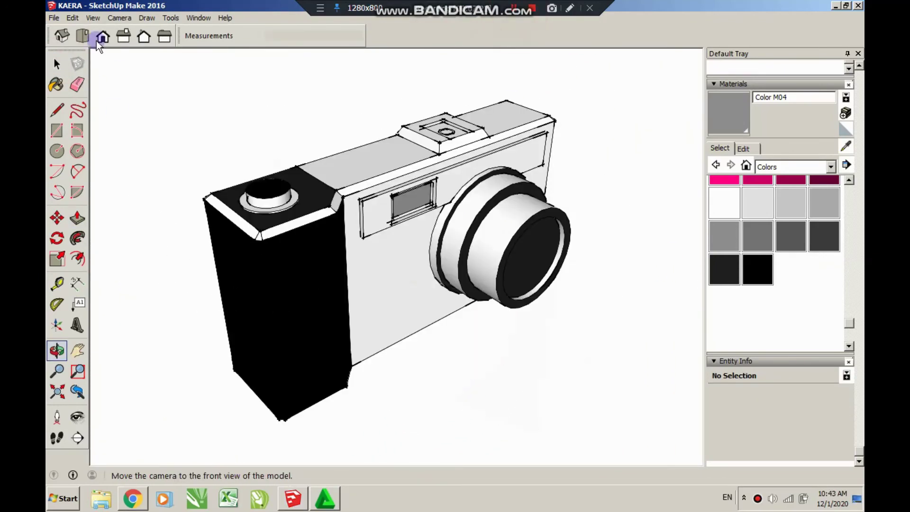
Step: Paint the camera body with Steel Brushed Stainless from the Metal collection
key("space")
scroll(792, 280, "up", 5)
scroll(793, 281, "up", 5)
scroll(792, 280, "up", 5)
left_click(831, 167)
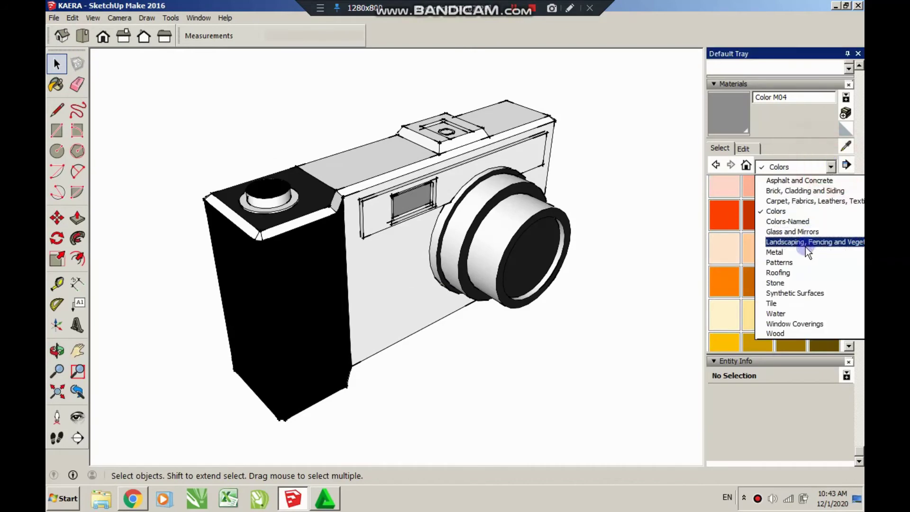
left_click(808, 251)
left_click(789, 258)
left_click(432, 221)
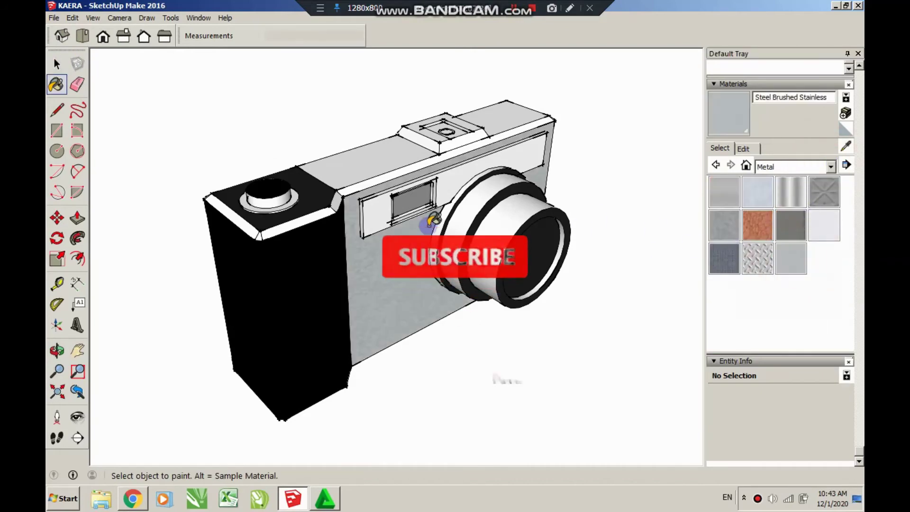
Step: Paint the lens barrel with Metal Corrugated Shiny
key("o")
mouse_move(579, 270)
left_mouse_down()
mouse_move(511, 331)
mouse_move(493, 318)
left_mouse_up()
left_click(791, 192)
left_click(484, 309)
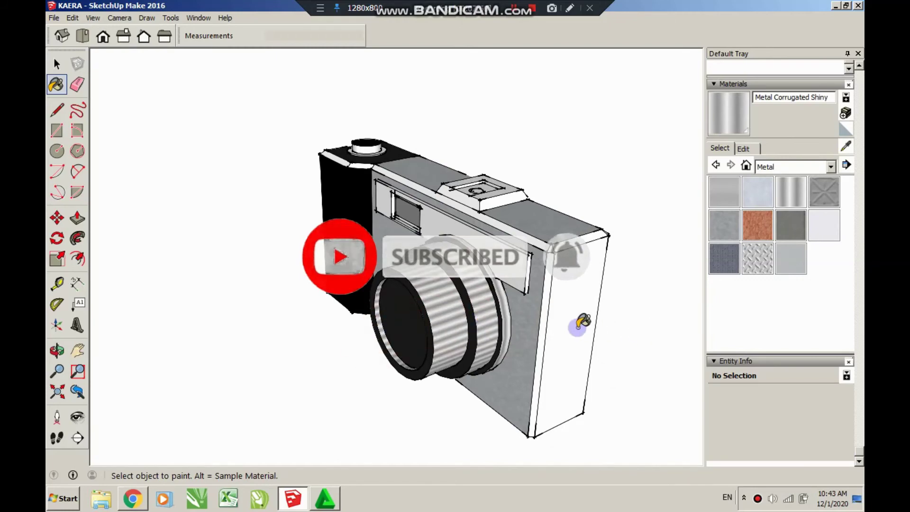
Step: Try Metal Seamed and a textured white steel material while viewing the camera's back
left_click(791, 225)
key("o")
mouse_move(610, 345)
left_mouse_down()
mouse_move(337, 299)
mouse_move(522, 284)
mouse_move(362, 324)
mouse_move(405, 317)
left_mouse_up()
left_click(758, 259)
key("o")
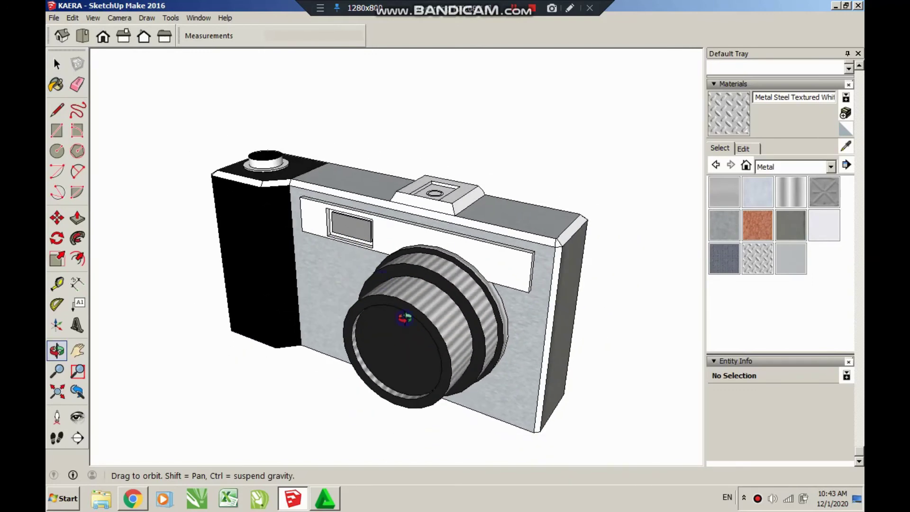
key("F2")
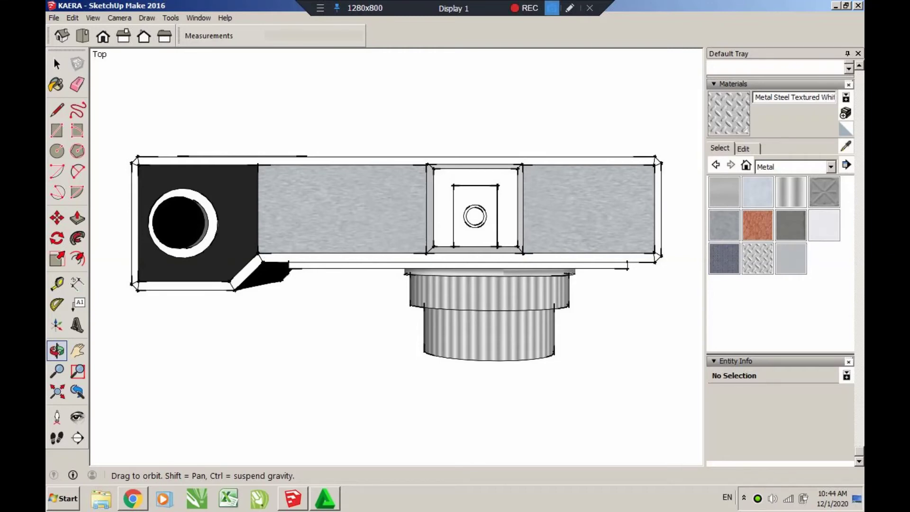
key("F3")
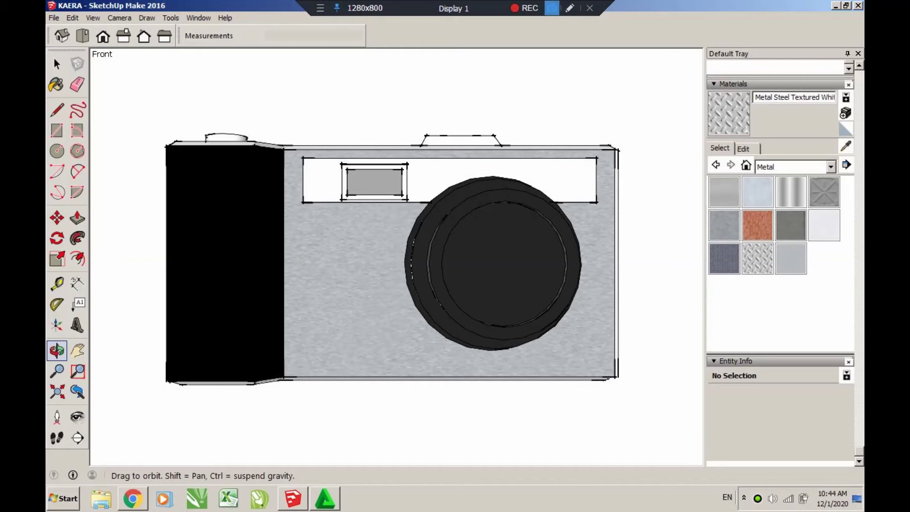
key("F4")
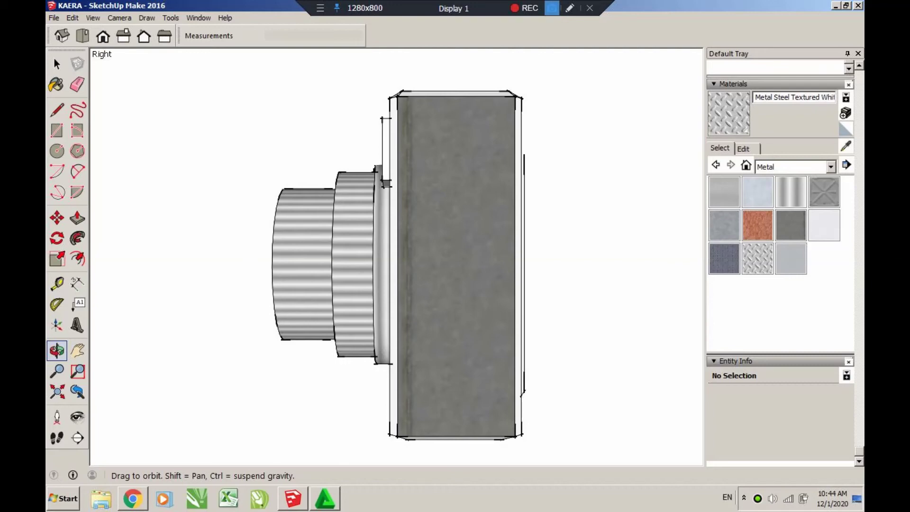
key("F5")
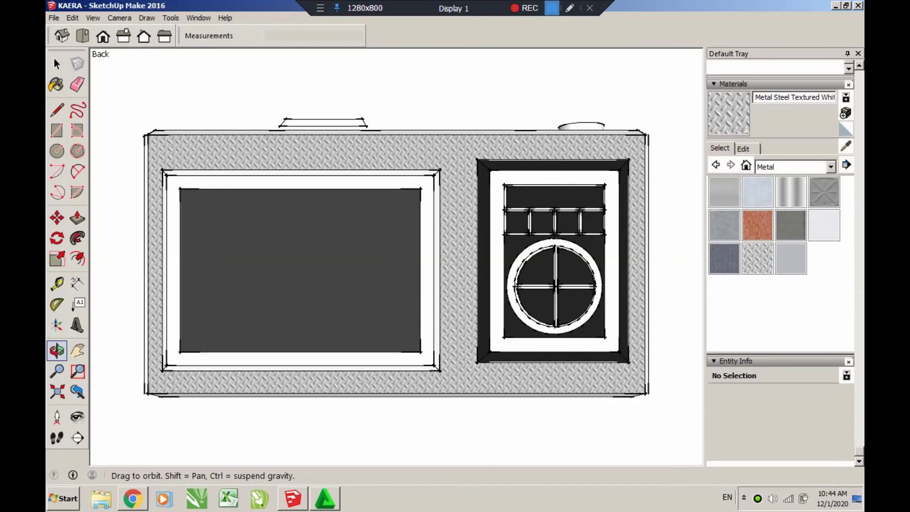
key("F8")
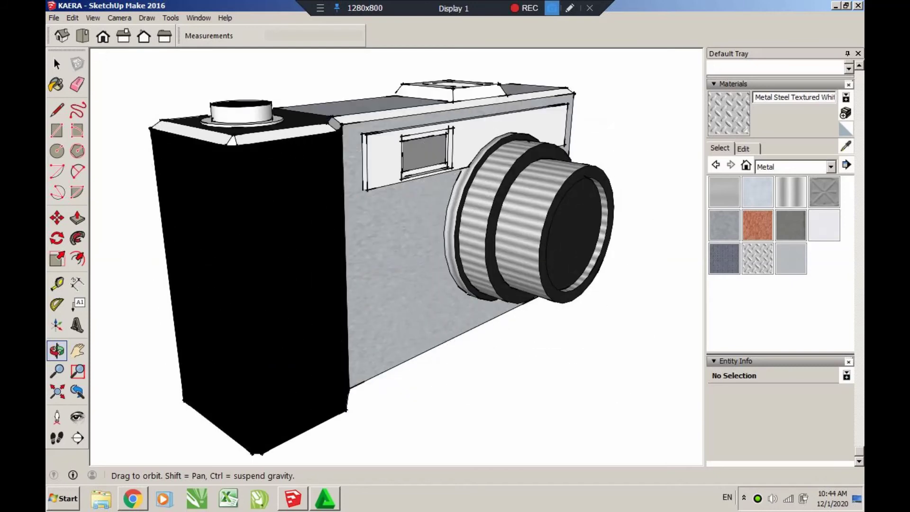